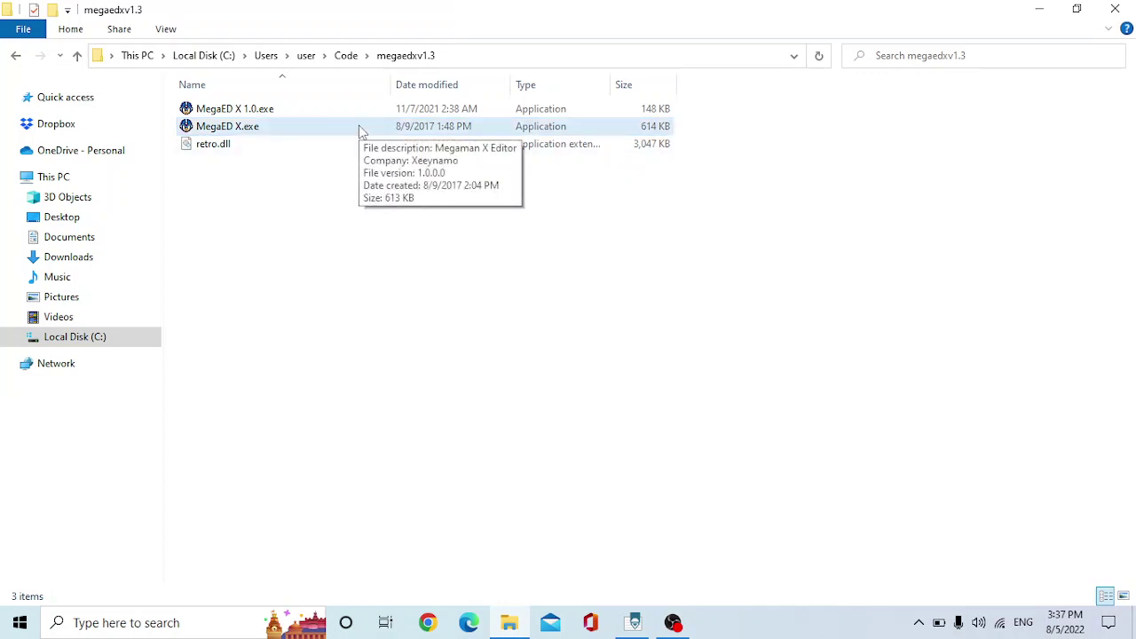
Launch MegaED X.exe from the megaedxv1.3 folder and open the Mega Man X (USA).sfc ROM
{"action": "left_click", "coordinate": [361, 129]}
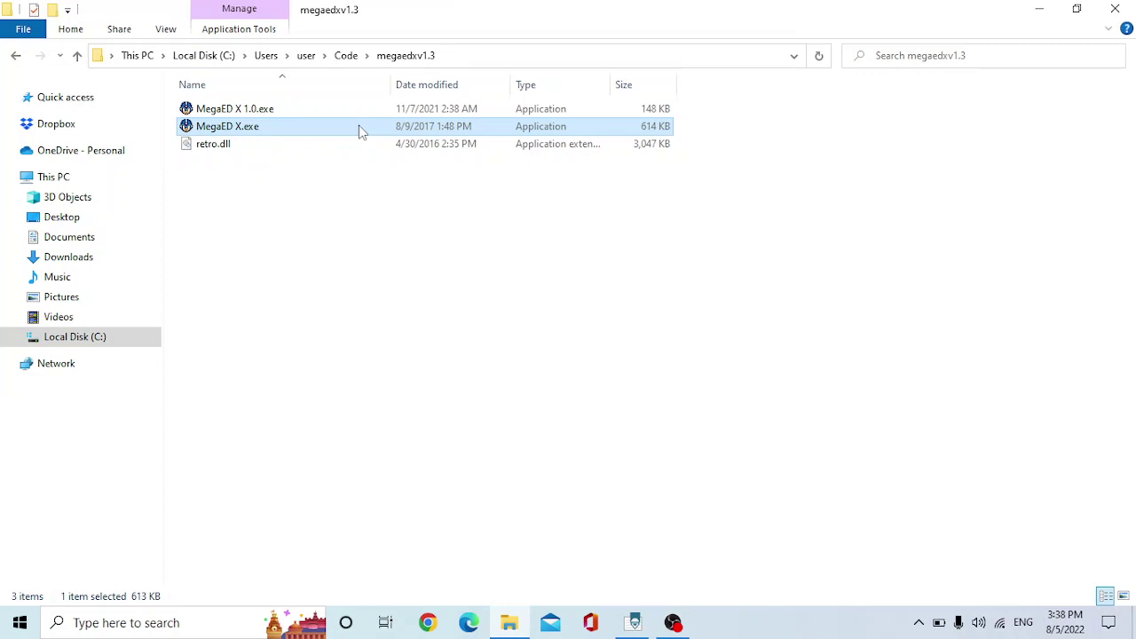
{"action": "double_click", "coordinate": [357, 104]}
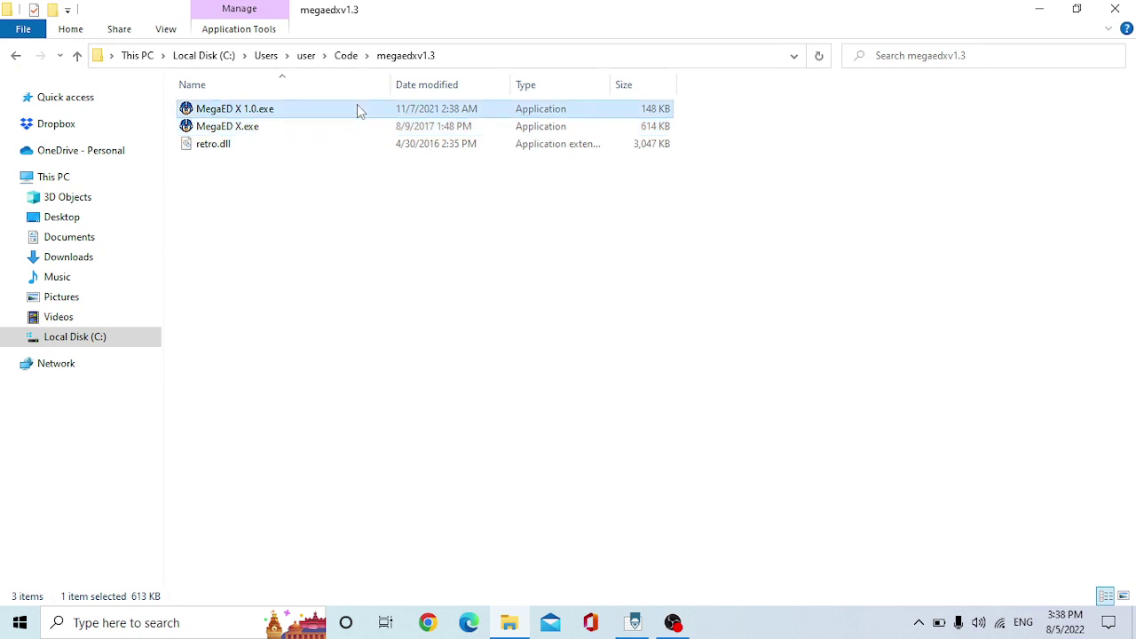
{"action": "left_click", "coordinate": [388, 183]}
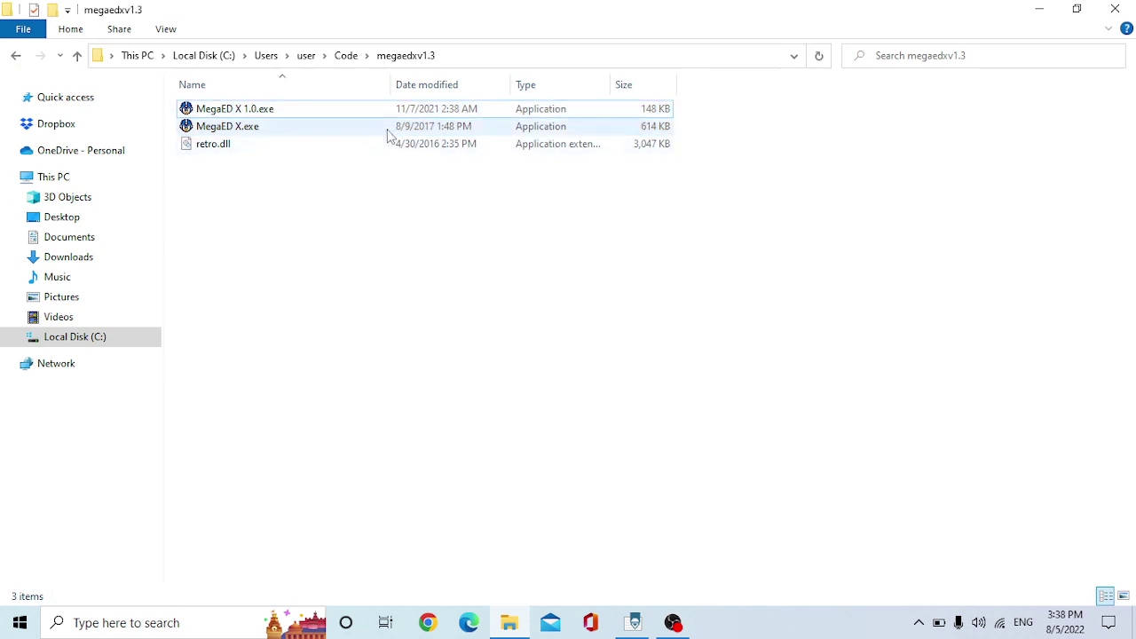
{"action": "left_click", "coordinate": [388, 131]}
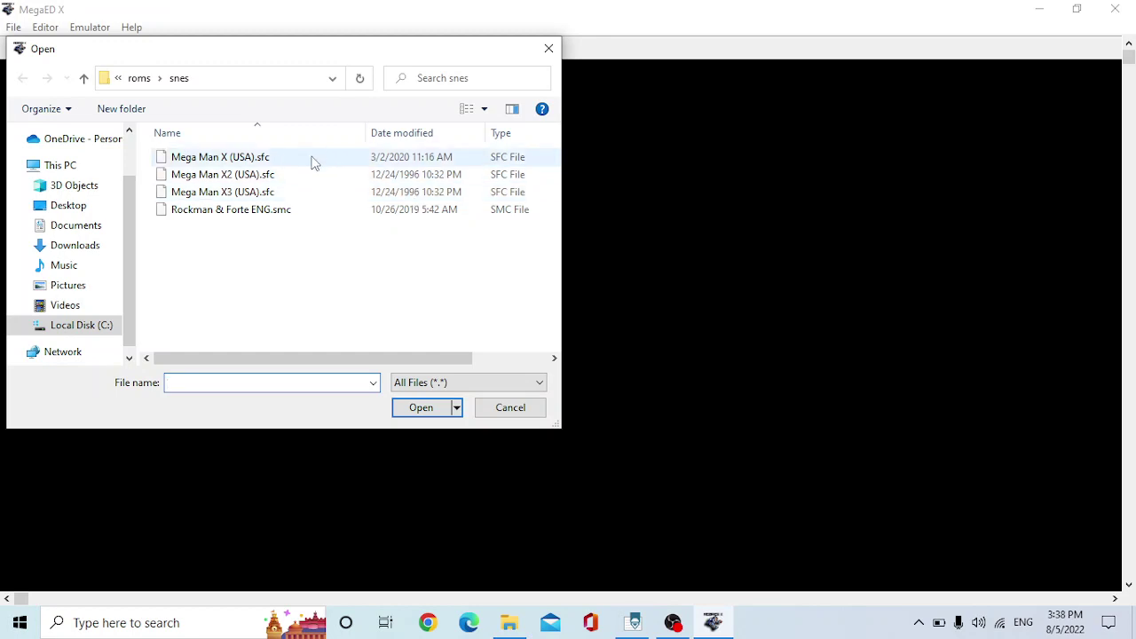
{"action": "left_click", "coordinate": [312, 162]}
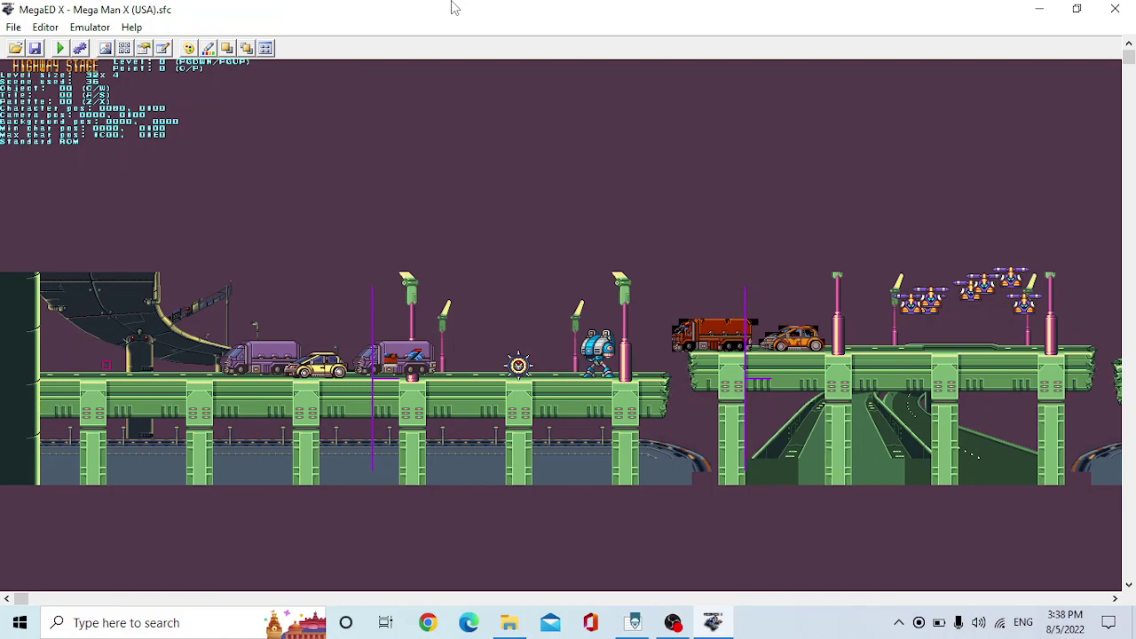
Switch to the topics.txt notes to review the MegaED X limits and strengths, and return to the level
{"action": "mouse_move", "coordinate": [25, 600]}
{"action": "left_mouse_down"}
{"action": "mouse_move", "coordinate": [653, 573]}
{"action": "mouse_move", "coordinate": [683, 596]}
{"action": "mouse_move", "coordinate": [858, 599]}
{"action": "mouse_move", "coordinate": [12, 604]}
{"action": "left_mouse_up"}
{"action": "mouse_move", "coordinate": [635, 627]}
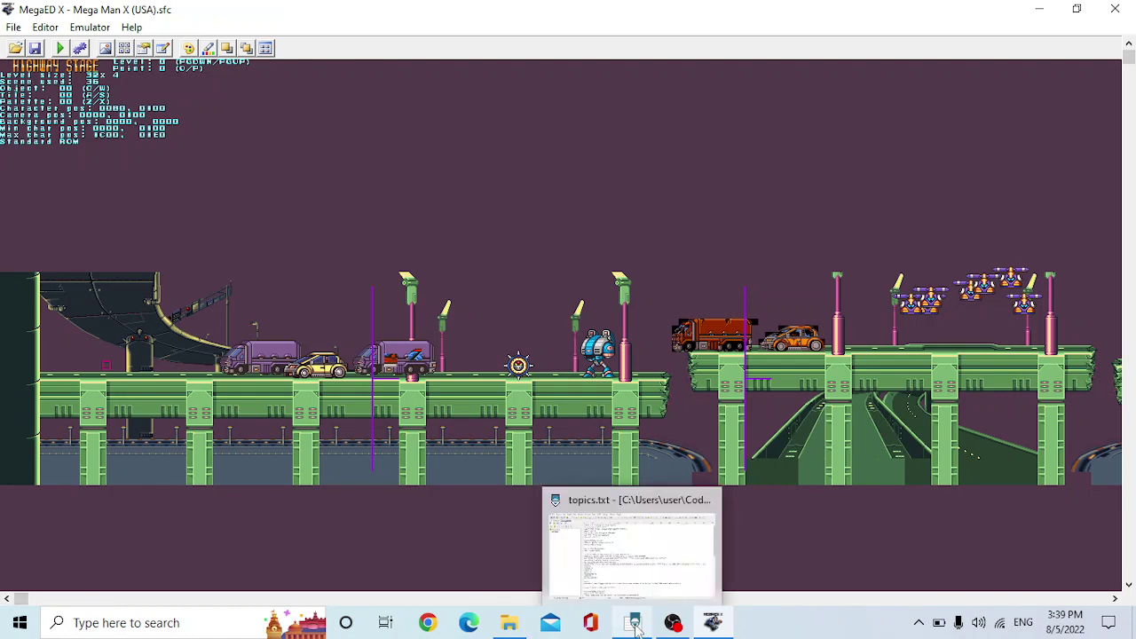
{"action": "left_click", "coordinate": [568, 497]}
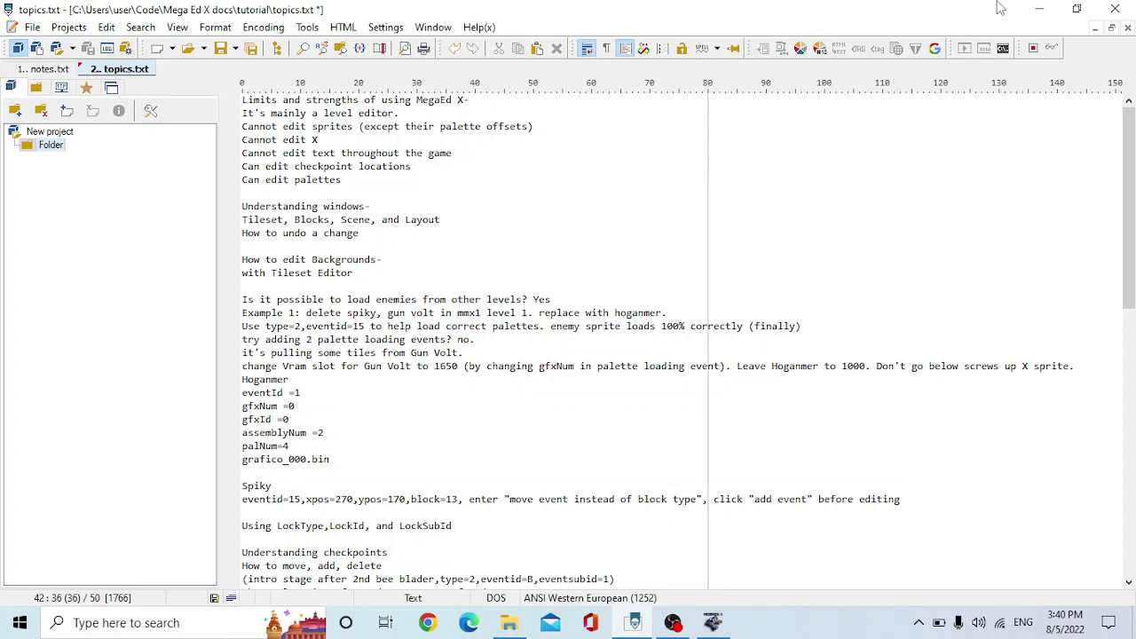
{"action": "left_click", "coordinate": [1035, 8]}
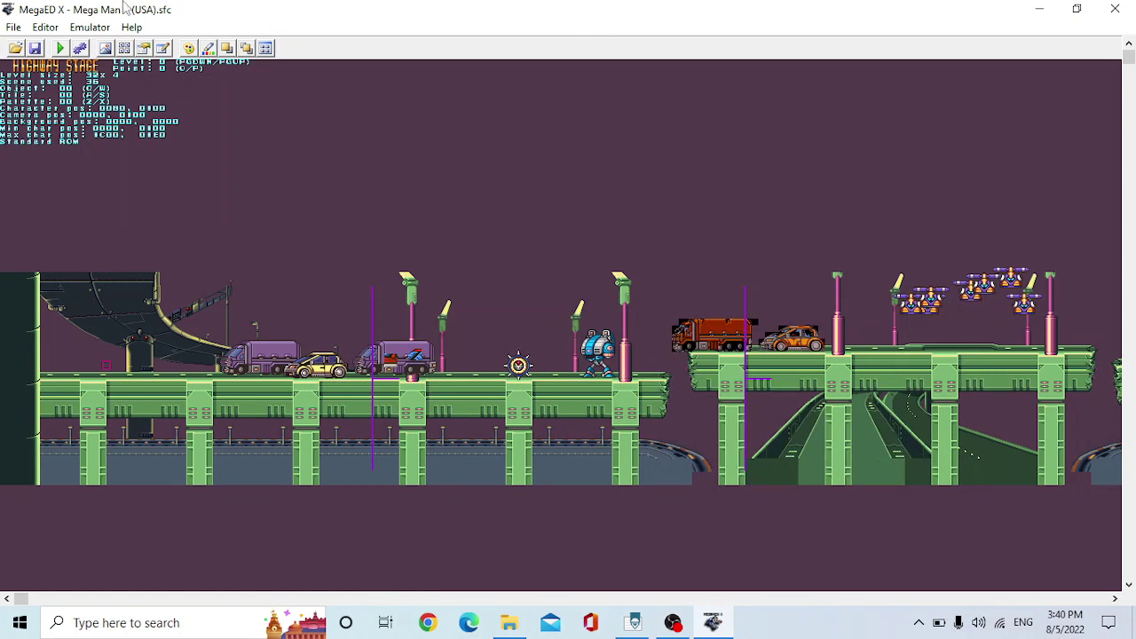
Examine the stage's tiles in the Tiles Editor using palette 1, and close the editor
{"action": "left_click", "coordinate": [46, 27]}
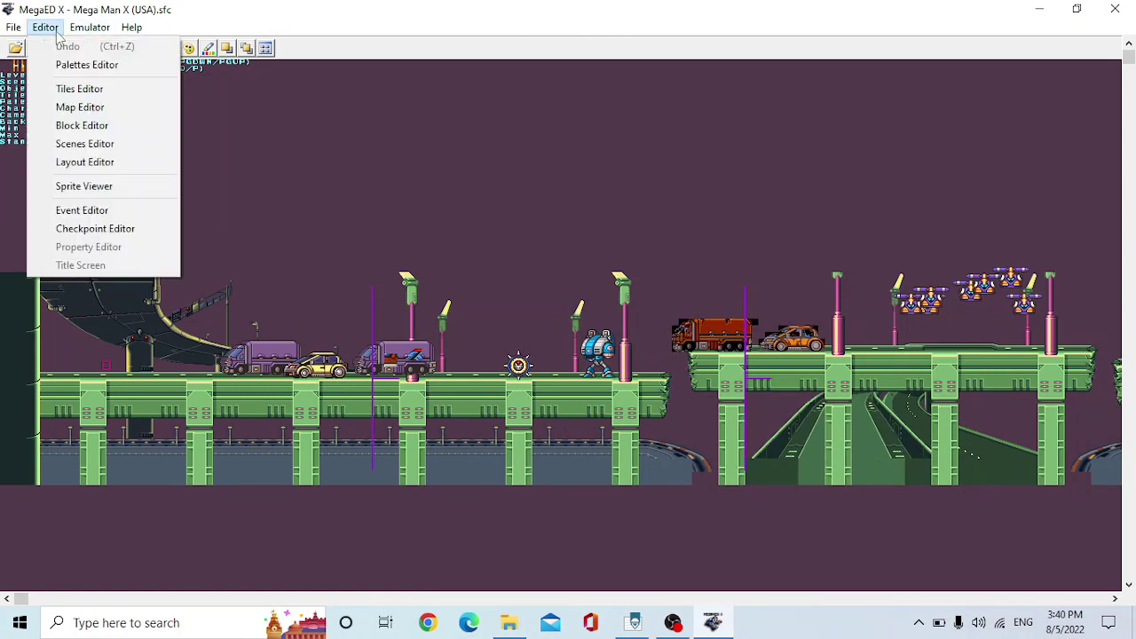
{"action": "left_click", "coordinate": [144, 92]}
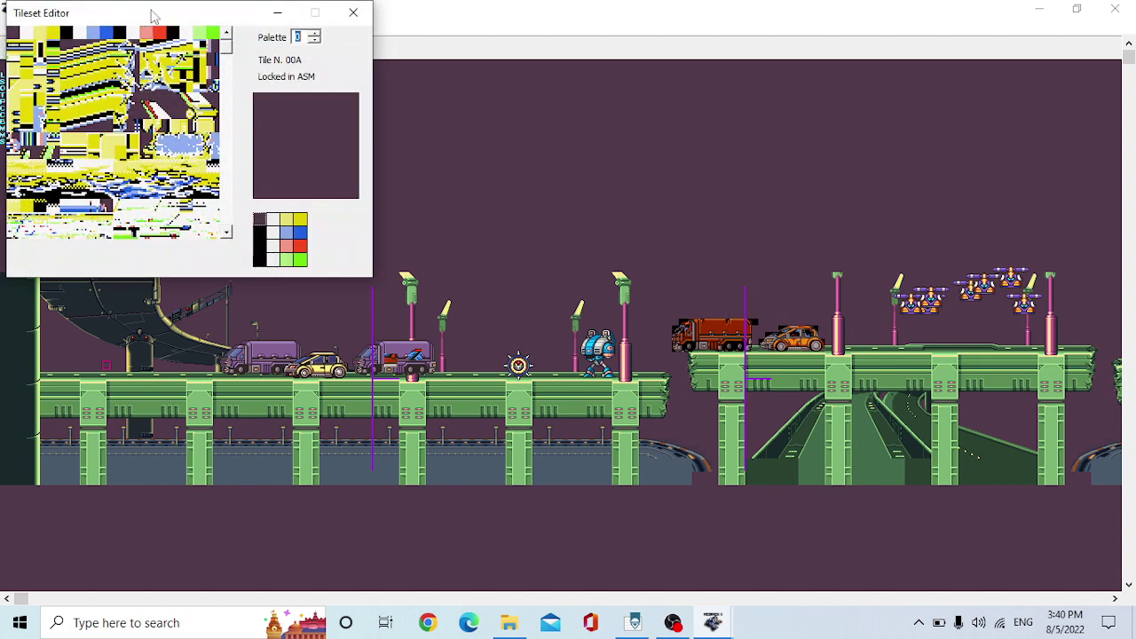
{"action": "left_click_drag", "start_coordinate": [153, 12], "coordinate": [460, 143]}
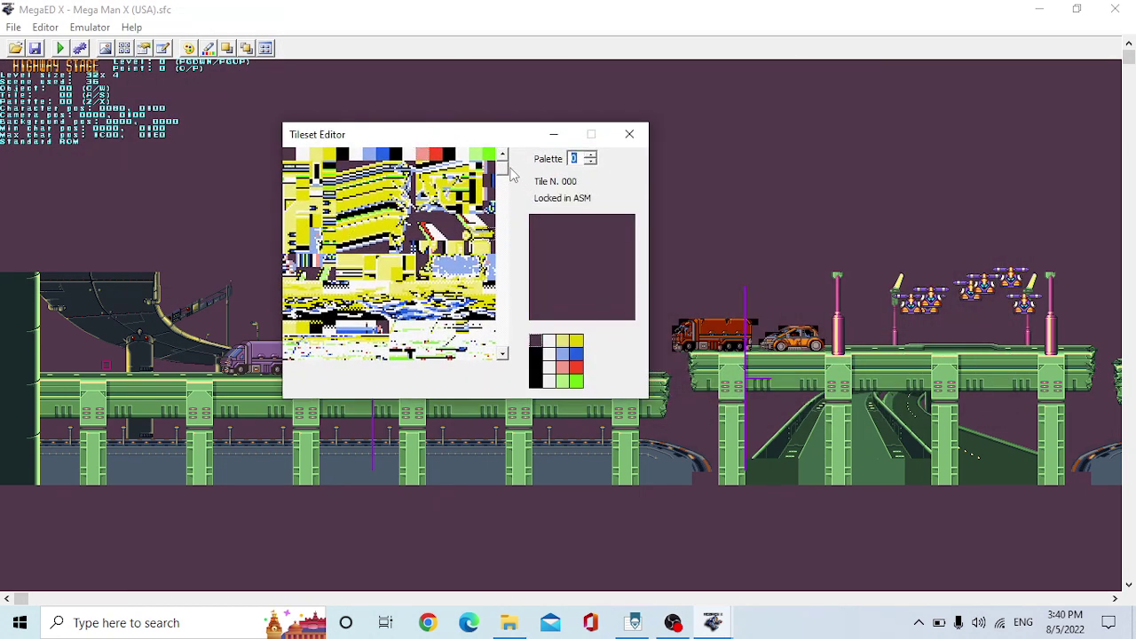
{"action": "mouse_move", "coordinate": [508, 172]}
{"action": "left_mouse_down"}
{"action": "mouse_move", "coordinate": [509, 348]}
{"action": "mouse_move", "coordinate": [517, 164]}
{"action": "left_mouse_up"}
{"action": "left_click", "coordinate": [592, 156]}
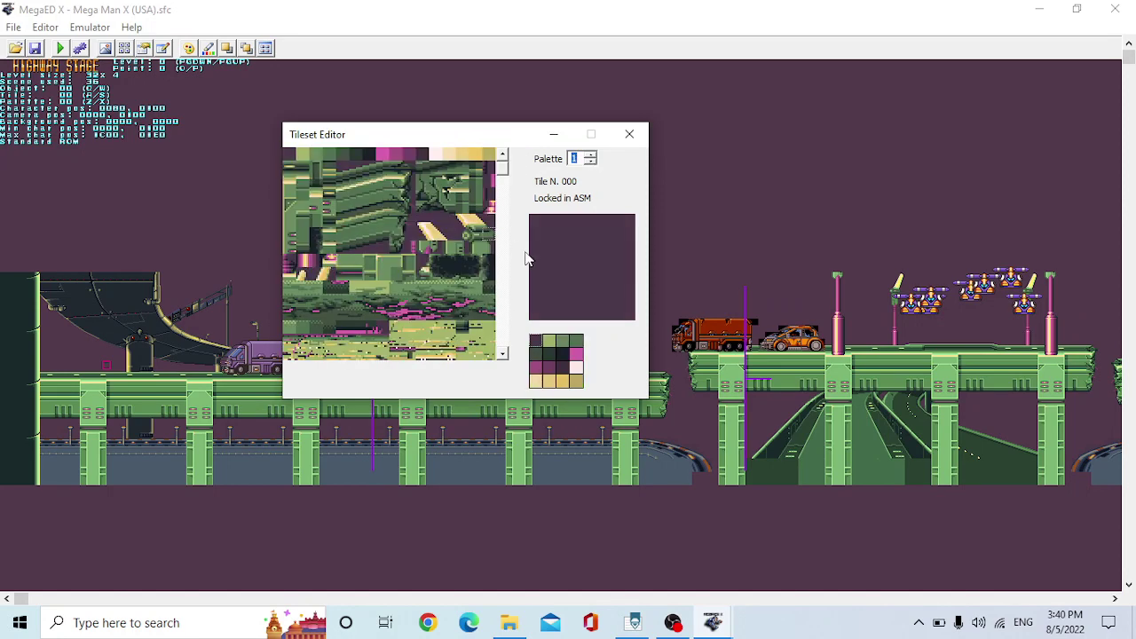
{"action": "left_click_drag", "start_coordinate": [511, 178], "coordinate": [502, 182]}
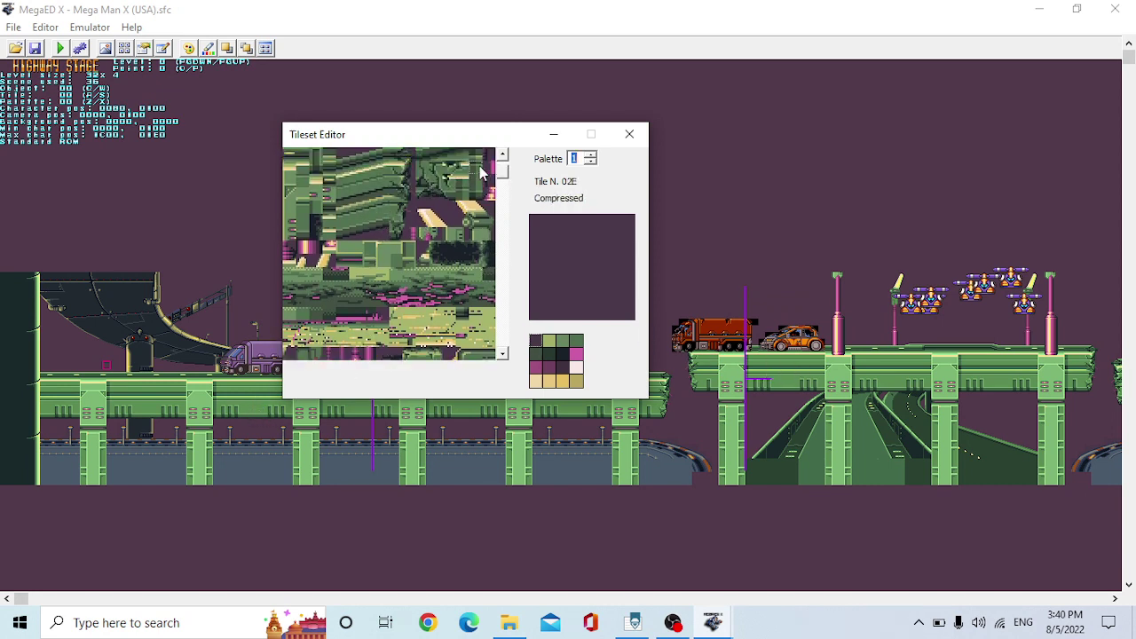
{"action": "left_click", "coordinate": [629, 135]}
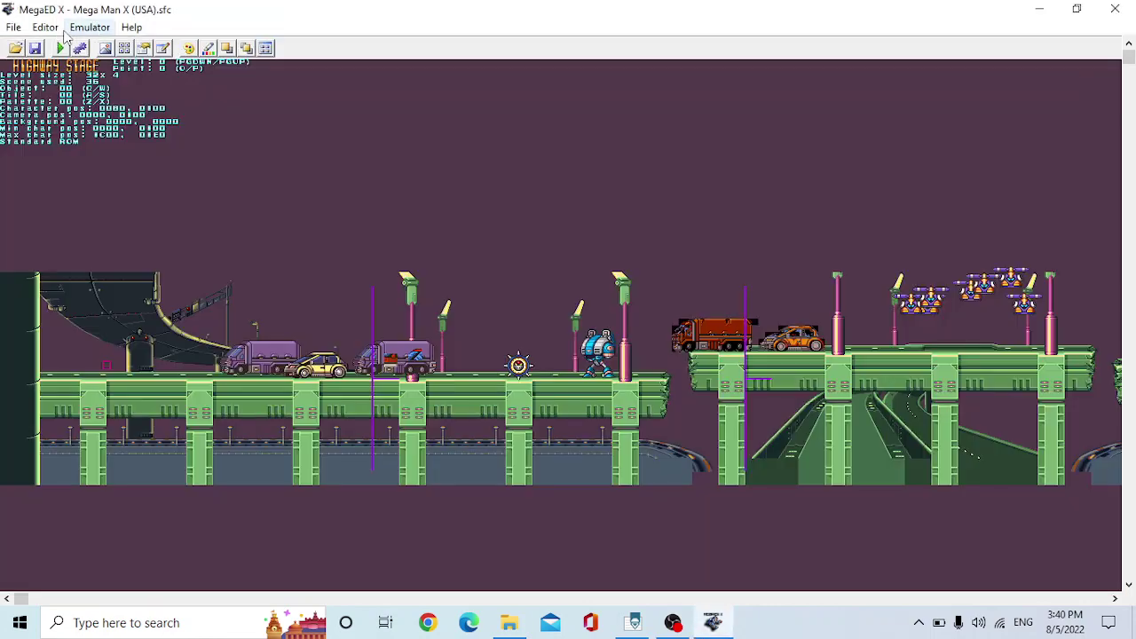
View how tiles are mapped for the Highway Stage in the Map Editor, and close it
{"action": "left_click", "coordinate": [45, 27]}
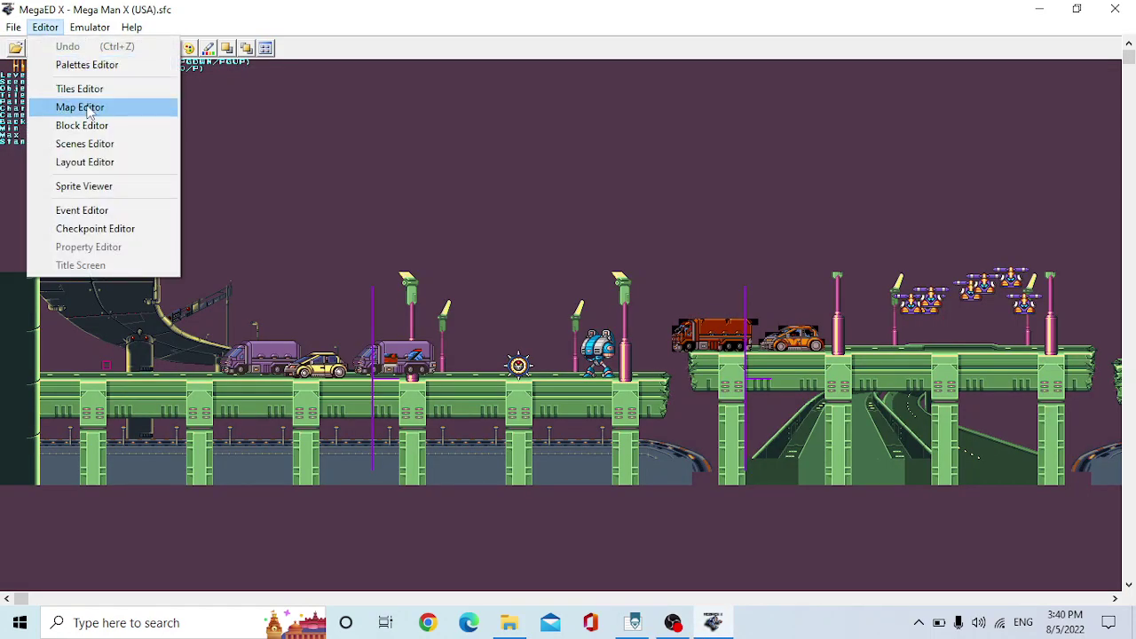
{"action": "left_click", "coordinate": [88, 107]}
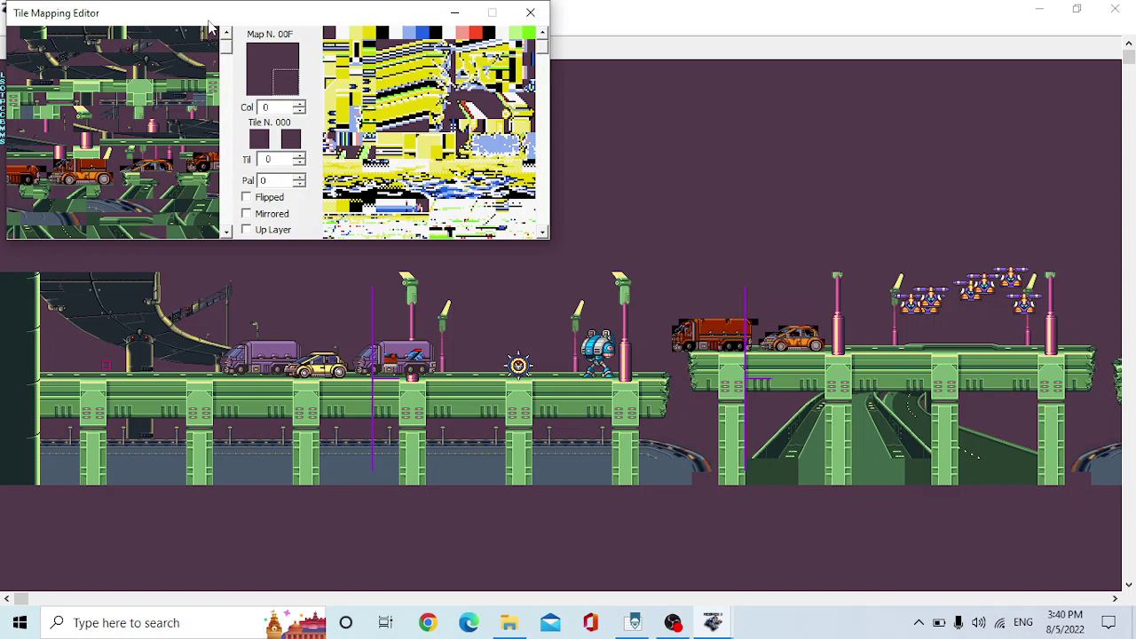
{"action": "left_click_drag", "start_coordinate": [210, 26], "coordinate": [724, 351]}
{"action": "left_click", "coordinate": [1029, 134]}
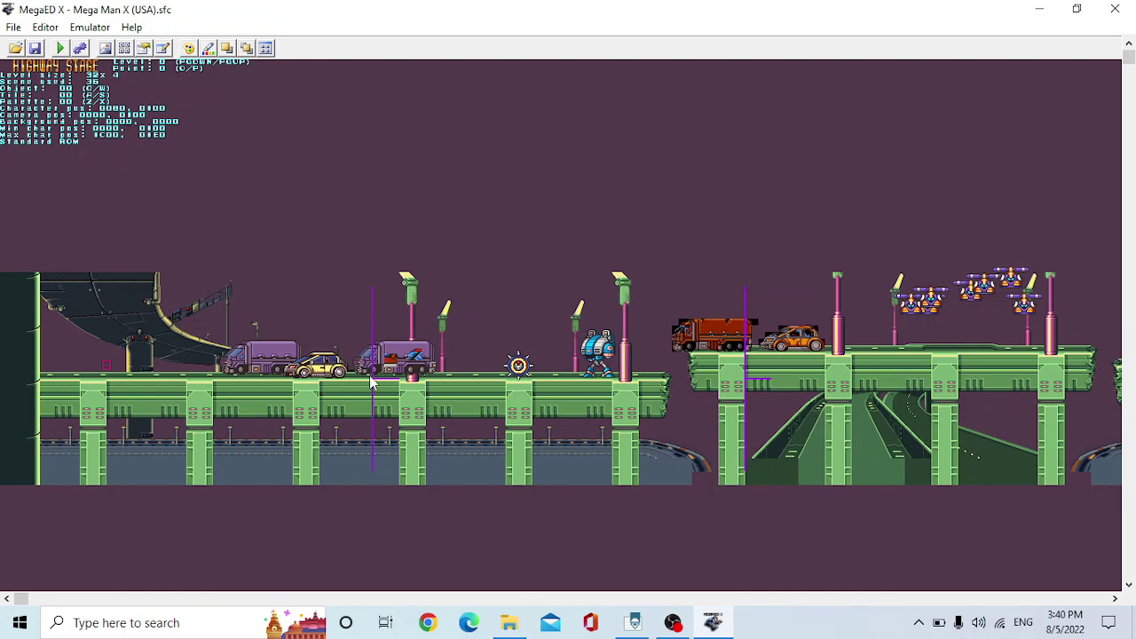
View how the stage's blocks are assembled from maps in the Block Editor, and close it
{"action": "left_click", "coordinate": [45, 27]}
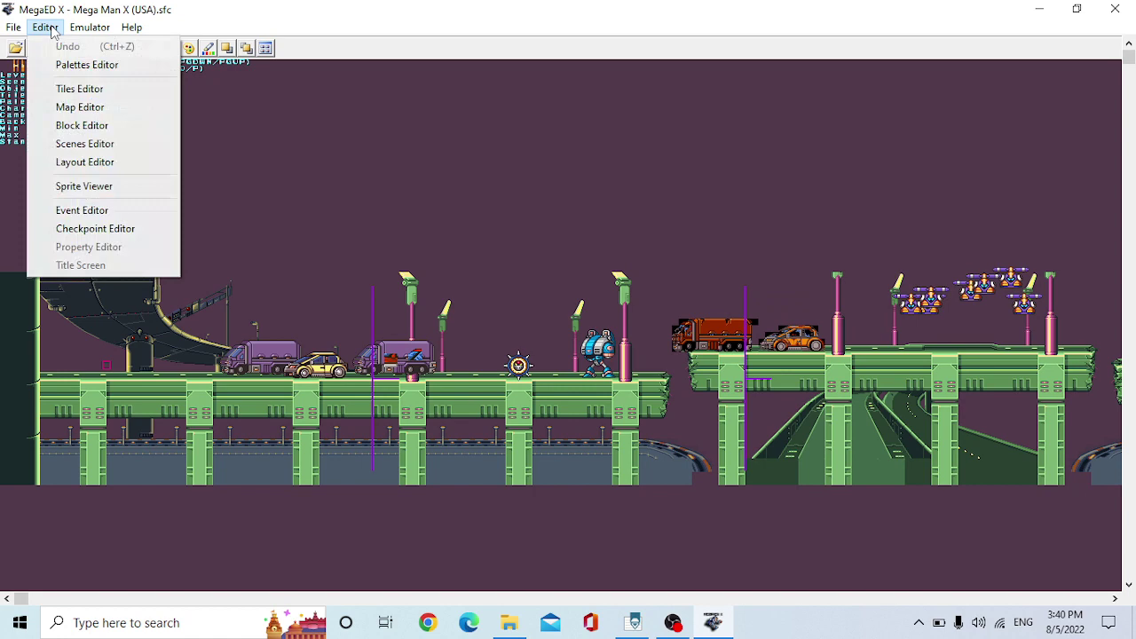
{"action": "left_click", "coordinate": [100, 131]}
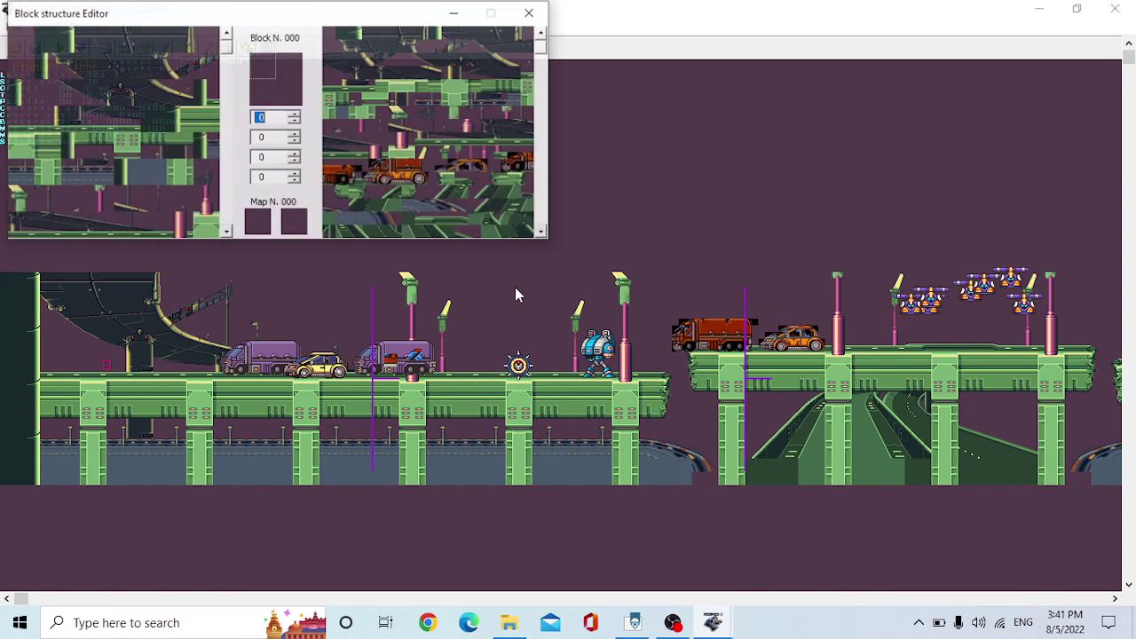
{"action": "left_click_drag", "start_coordinate": [446, 82], "coordinate": [662, 220]}
{"action": "left_click", "coordinate": [959, 75]}
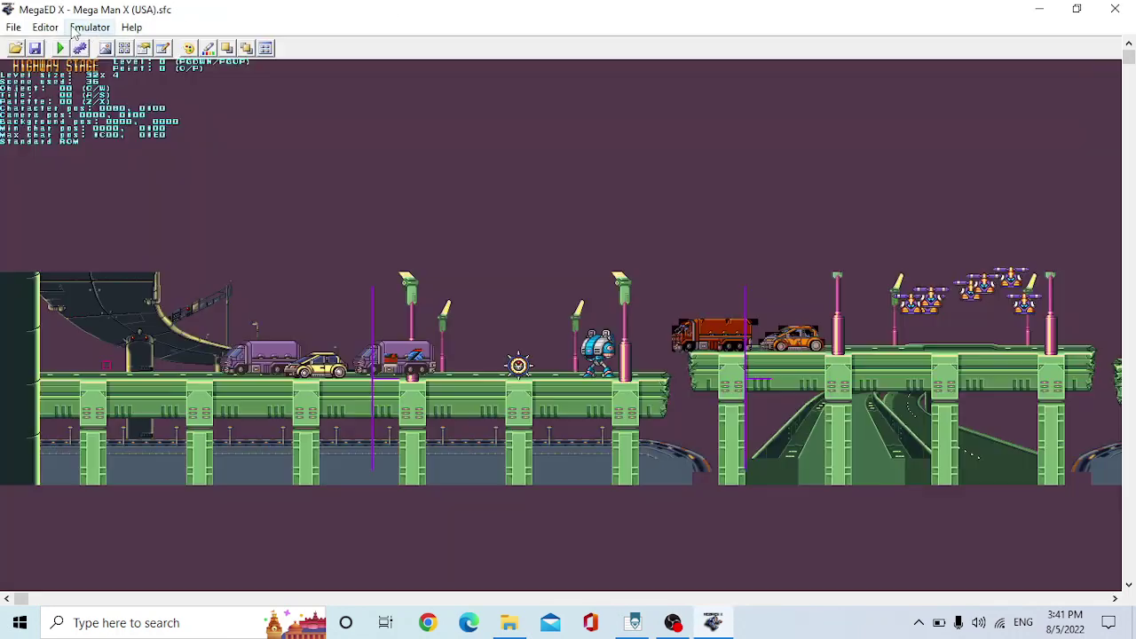
Open the Scenes Editor and bring up scene 05
{"action": "left_click", "coordinate": [45, 26]}
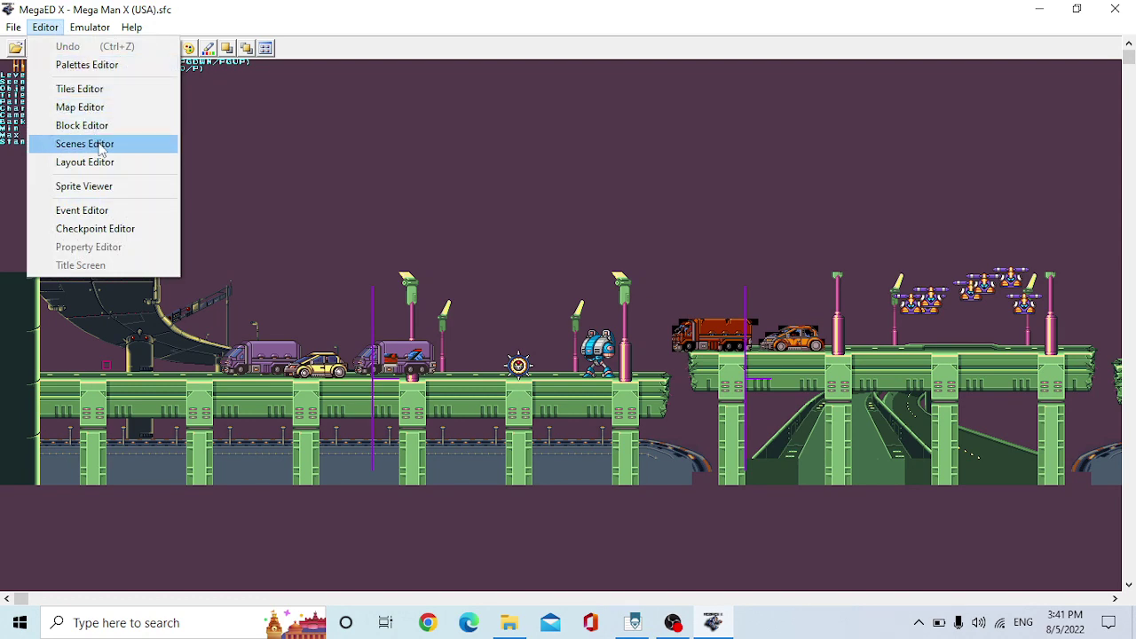
{"action": "left_click", "coordinate": [100, 143]}
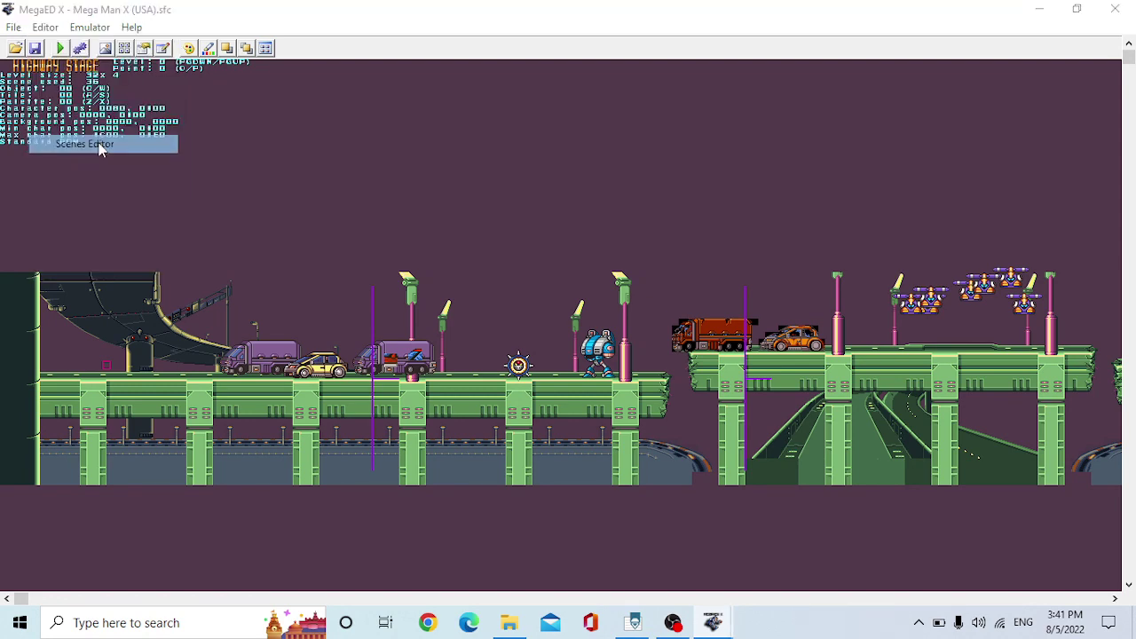
{"action": "left_click_drag", "start_coordinate": [211, 12], "coordinate": [627, 88]}
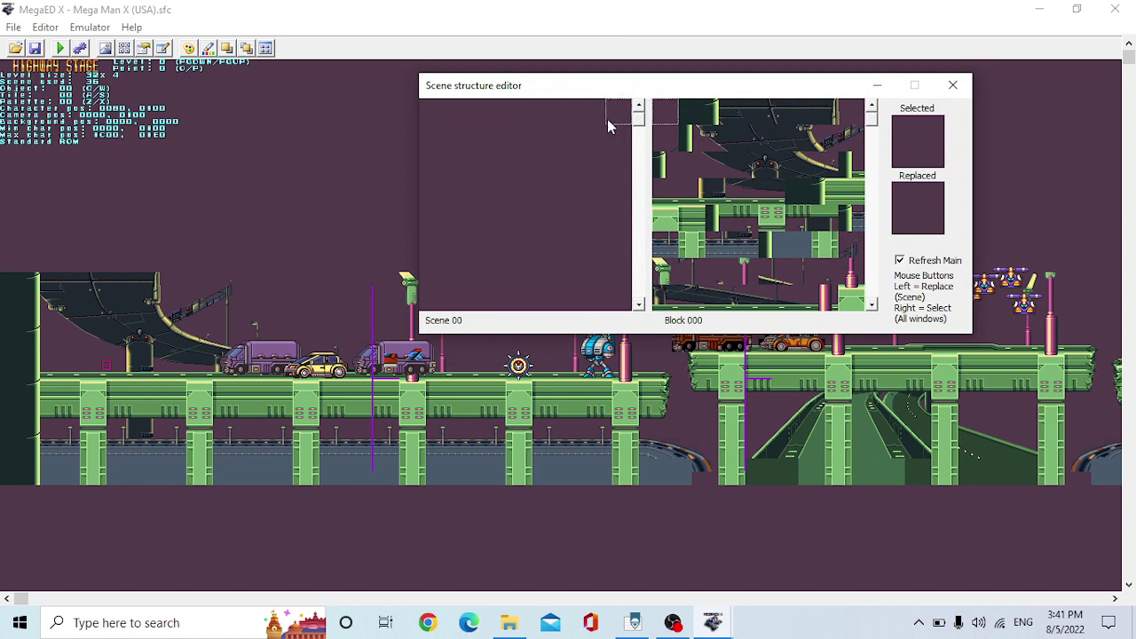
{"action": "scroll", "coordinate": [637, 142], "scroll_direction": "down", "scroll_amount": 5}
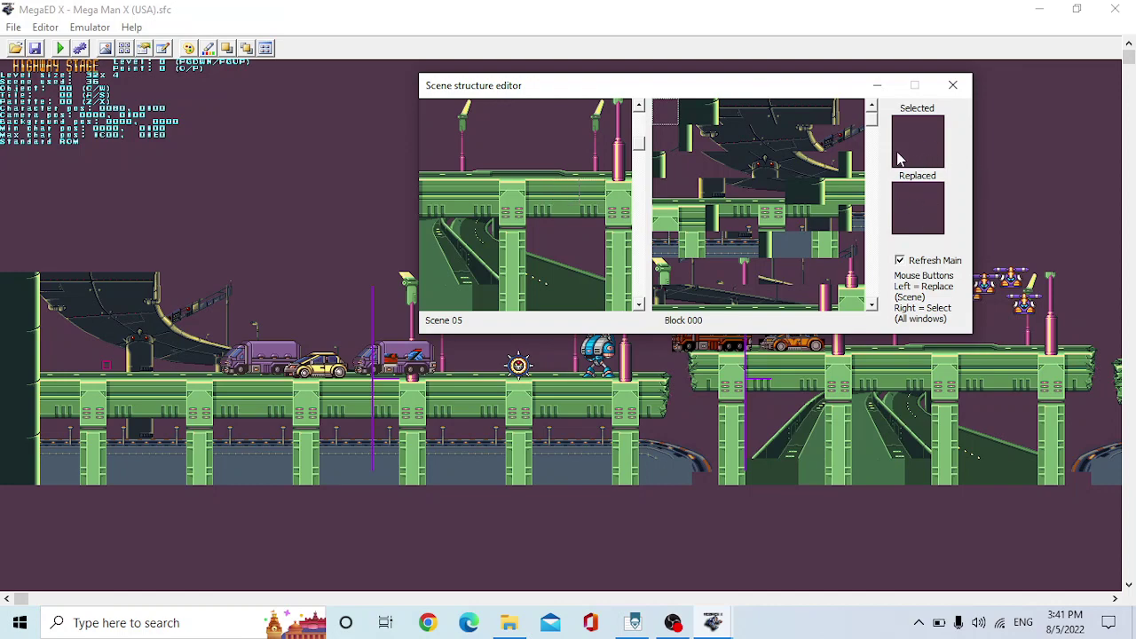
{"action": "left_click_drag", "start_coordinate": [655, 94], "coordinate": [591, 129]}
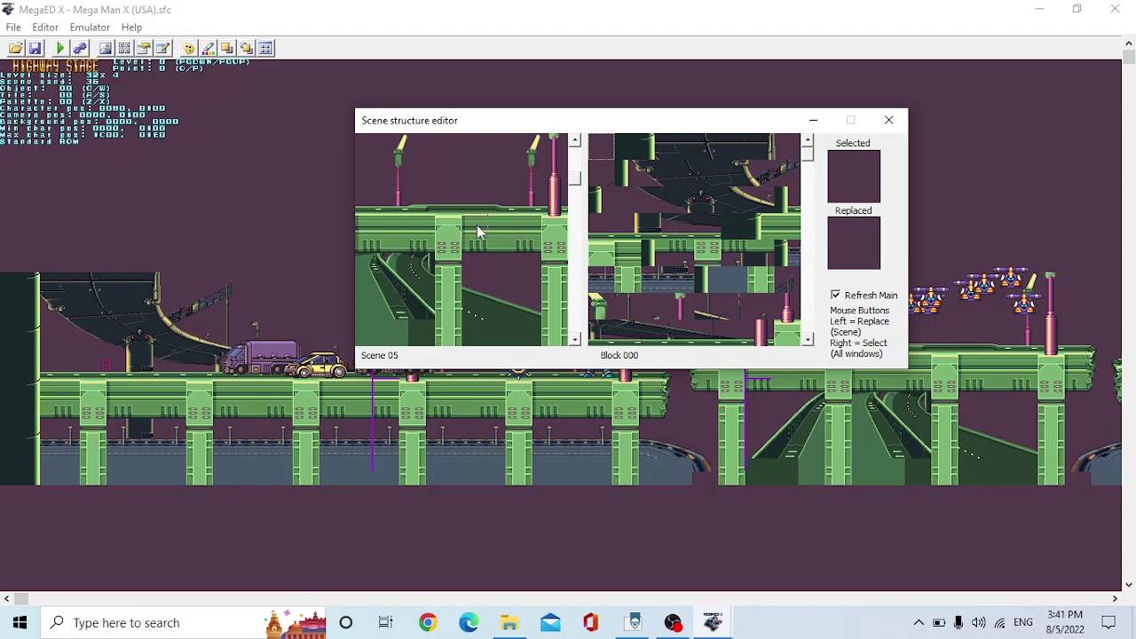
Replace a girder block between the pillars in scene 05 with the empty block, and restore it from the replaced block
{"action": "left_click", "coordinate": [478, 232]}
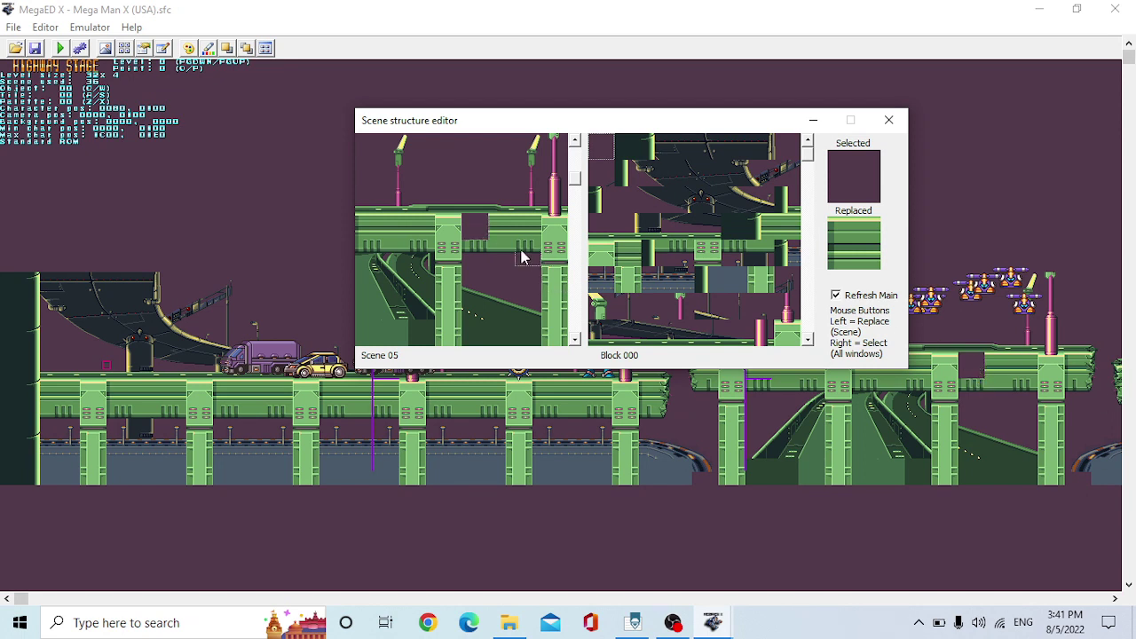
{"action": "right_click", "coordinate": [856, 233]}
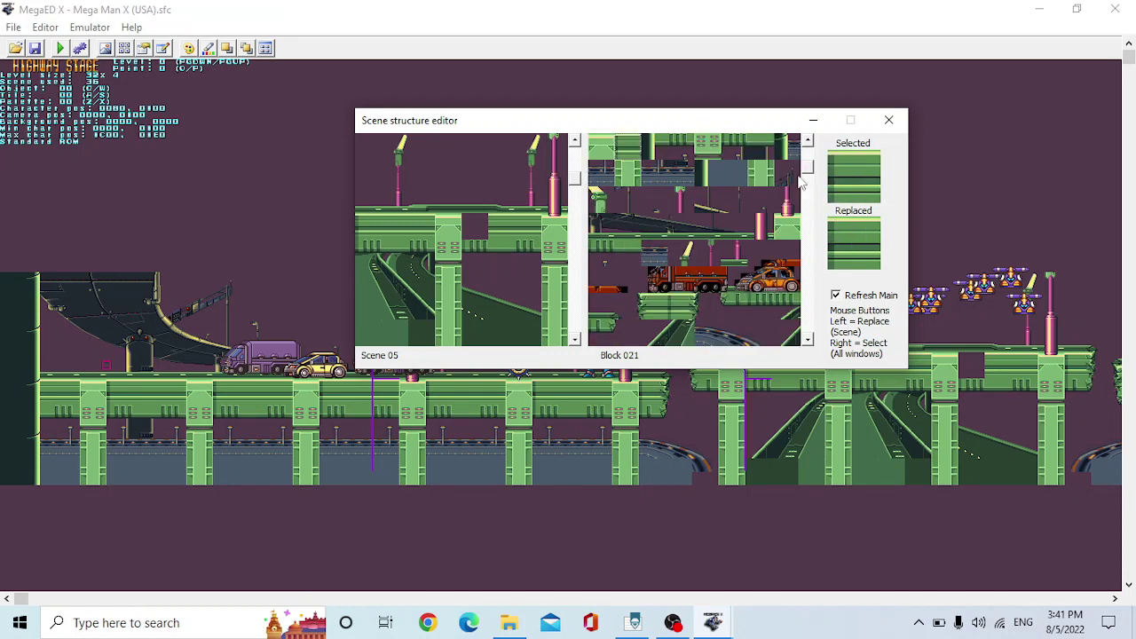
{"action": "left_click", "coordinate": [476, 231]}
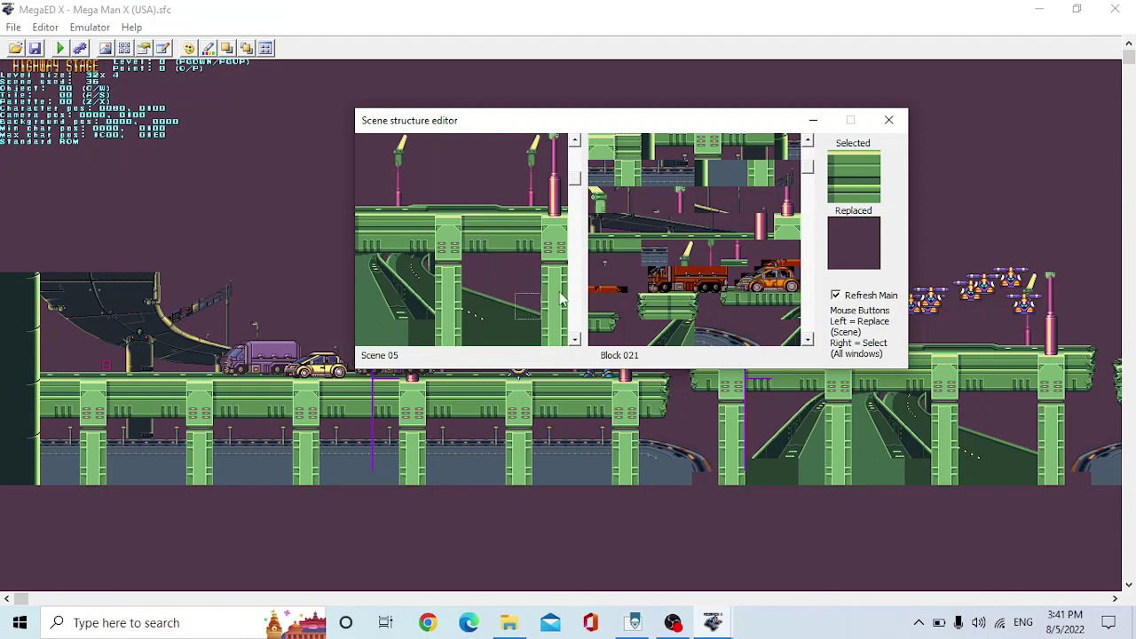
In scene 01, copy block 025 from beneath the girder onto the block directly to its right, and close the scene editor
{"action": "left_click_drag", "start_coordinate": [579, 180], "coordinate": [575, 174]}
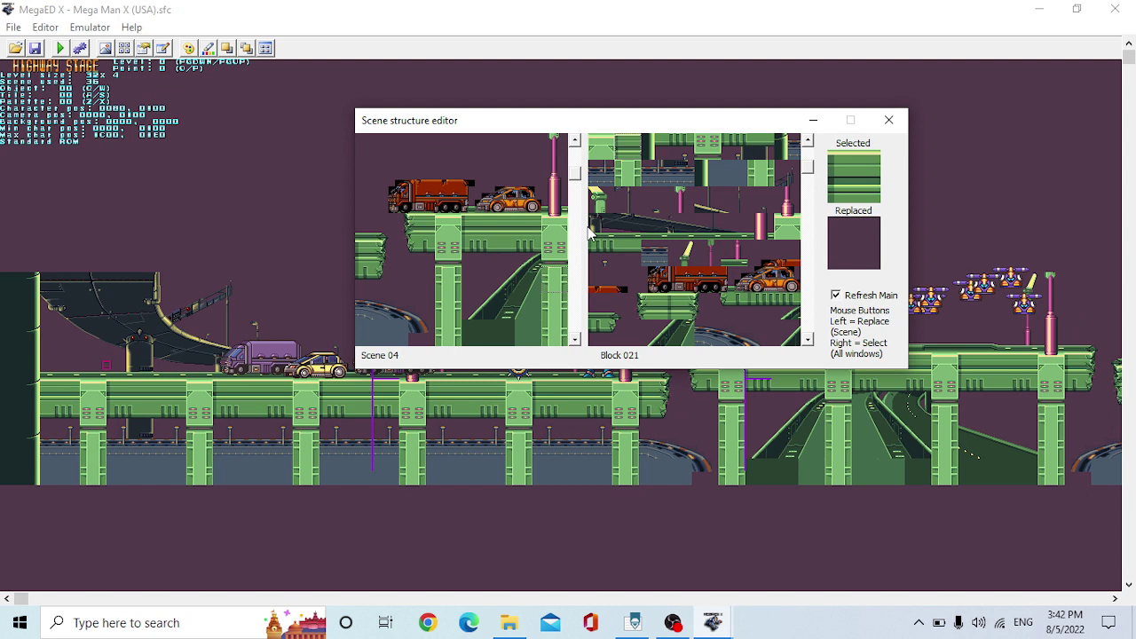
{"action": "left_click_drag", "start_coordinate": [575, 180], "coordinate": [575, 165]}
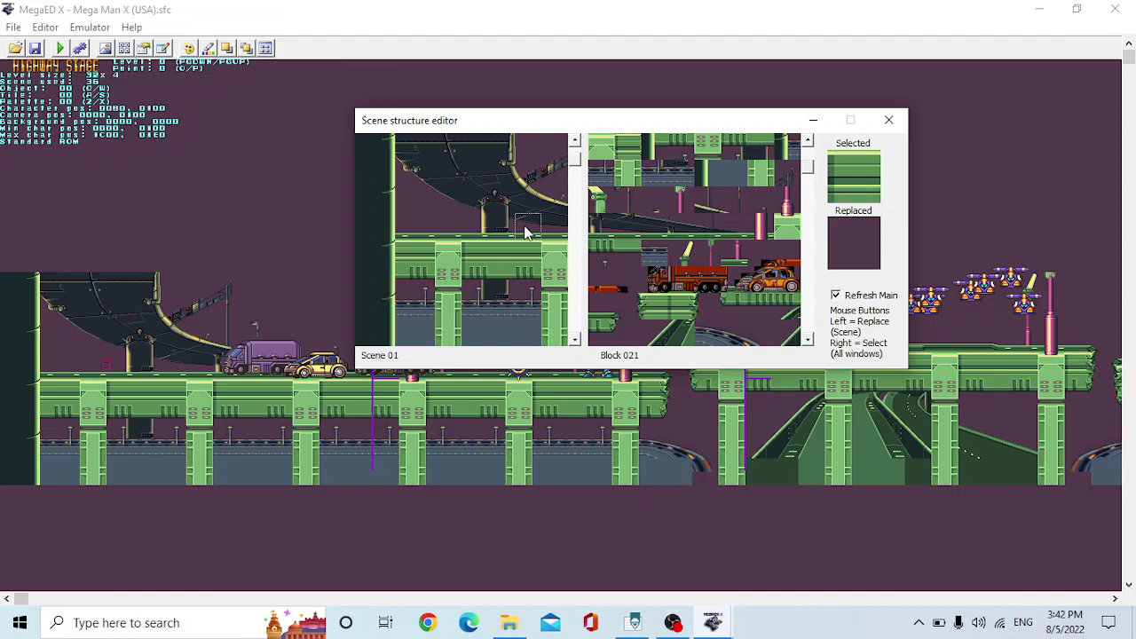
{"action": "right_click", "coordinate": [479, 278]}
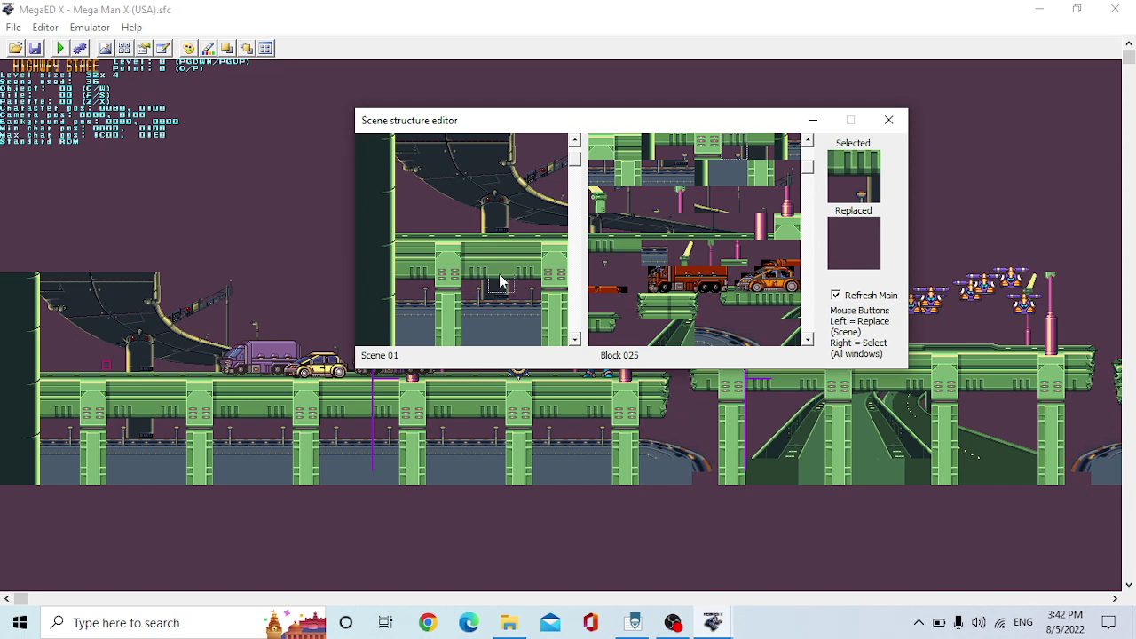
{"action": "left_click", "coordinate": [499, 280]}
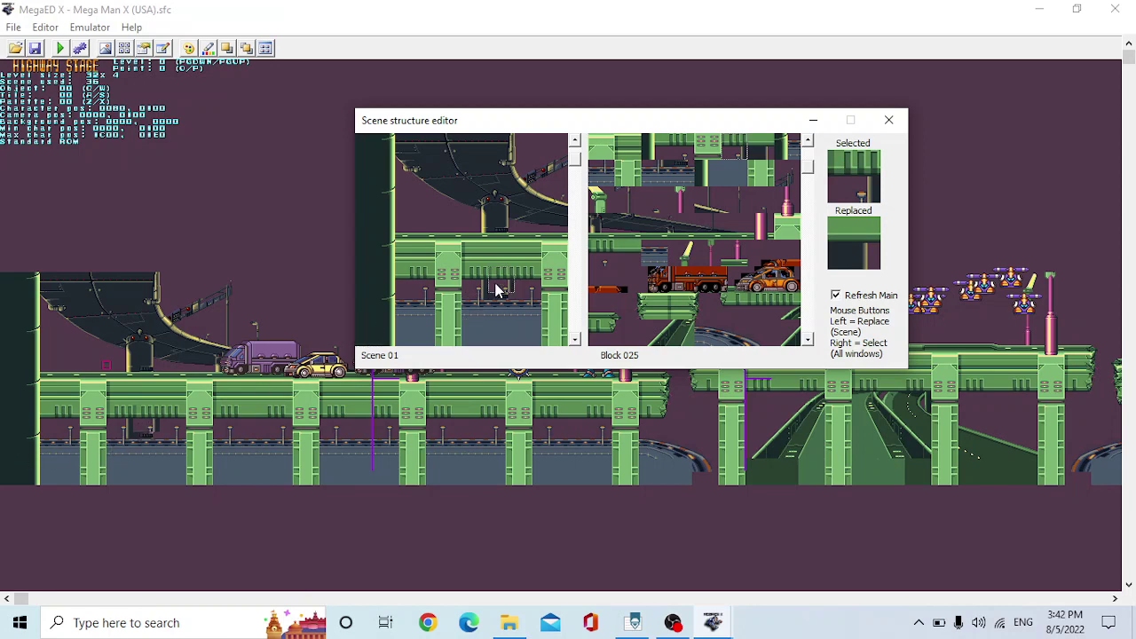
{"action": "left_click", "coordinate": [888, 120]}
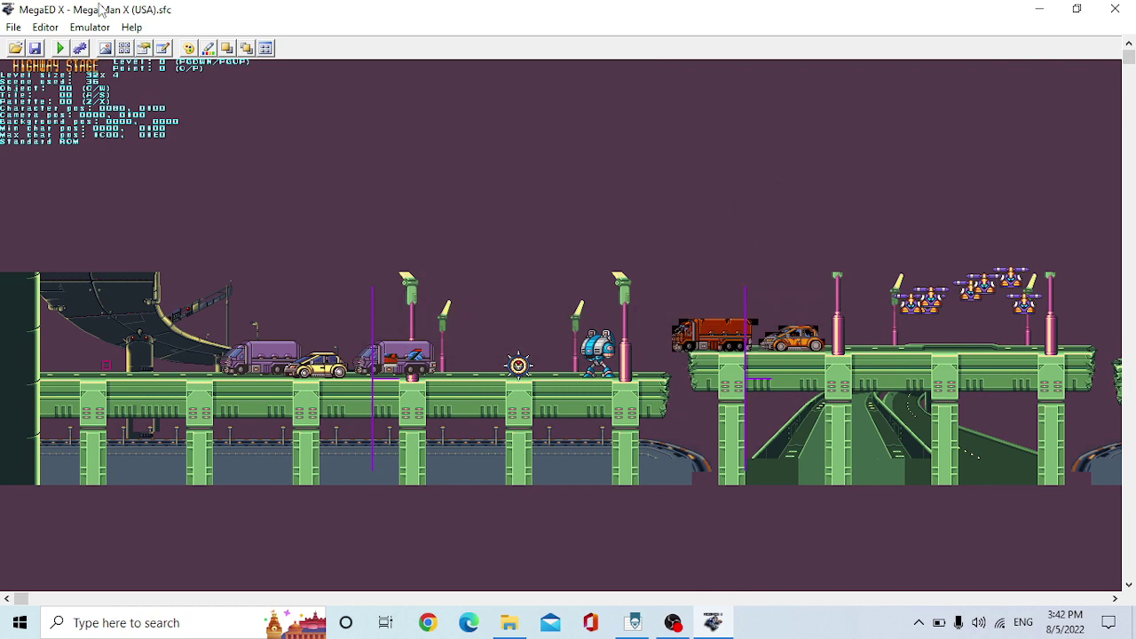
Open the Event Editor and move its window clear of the stage's opening section
{"action": "left_click", "coordinate": [46, 26]}
{"action": "left_click", "coordinate": [101, 210]}
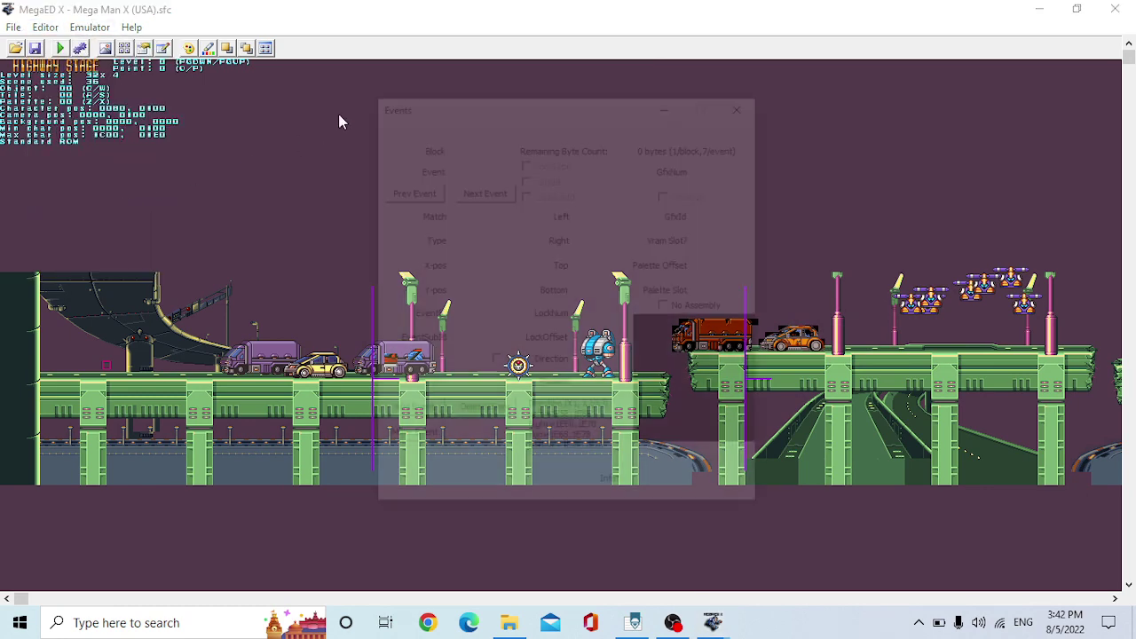
{"action": "left_click_drag", "start_coordinate": [472, 106], "coordinate": [667, 94]}
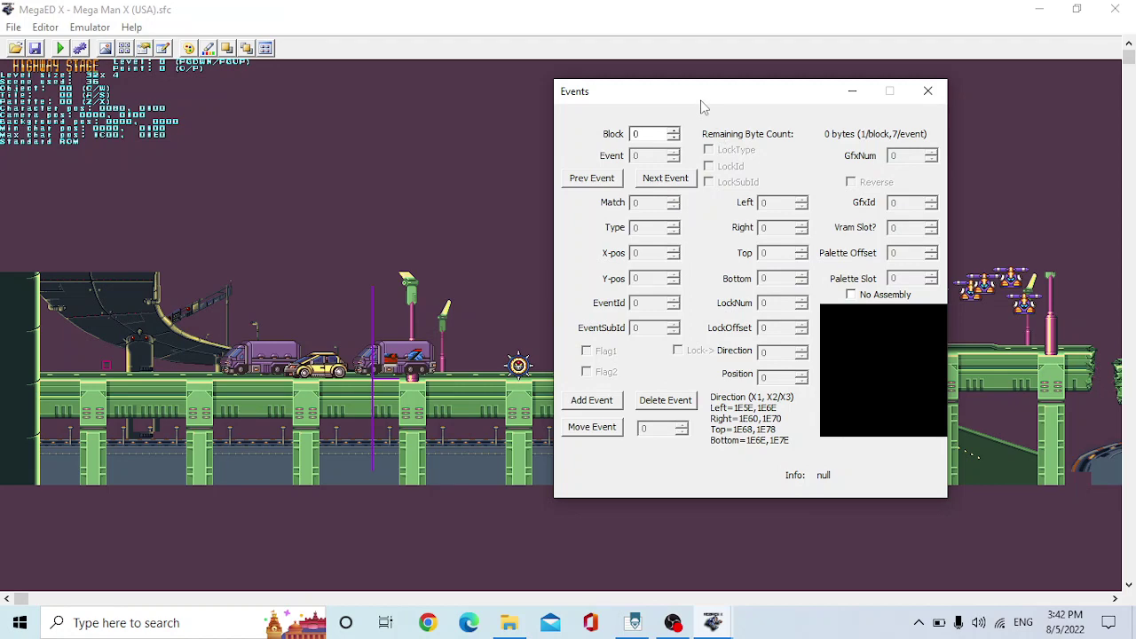
Step through the stage's events up to the Gun Volt, return to the Spiky event in block 13, and uncover both enemies
{"action": "left_click_drag", "start_coordinate": [701, 103], "coordinate": [746, 129]}
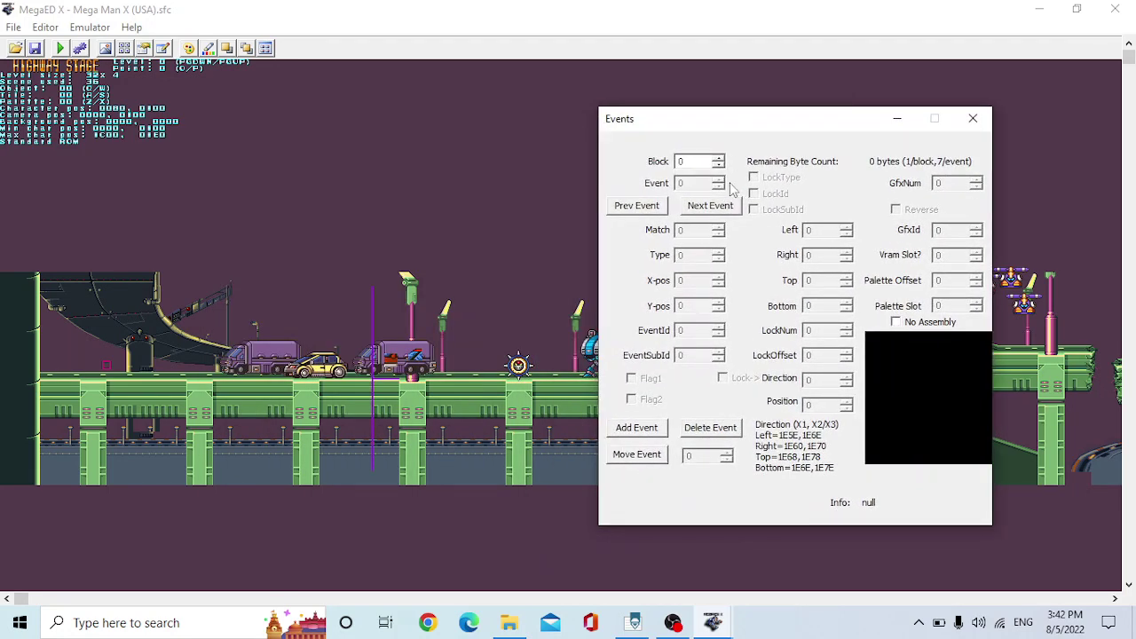
{"action": "left_click", "coordinate": [715, 211]}
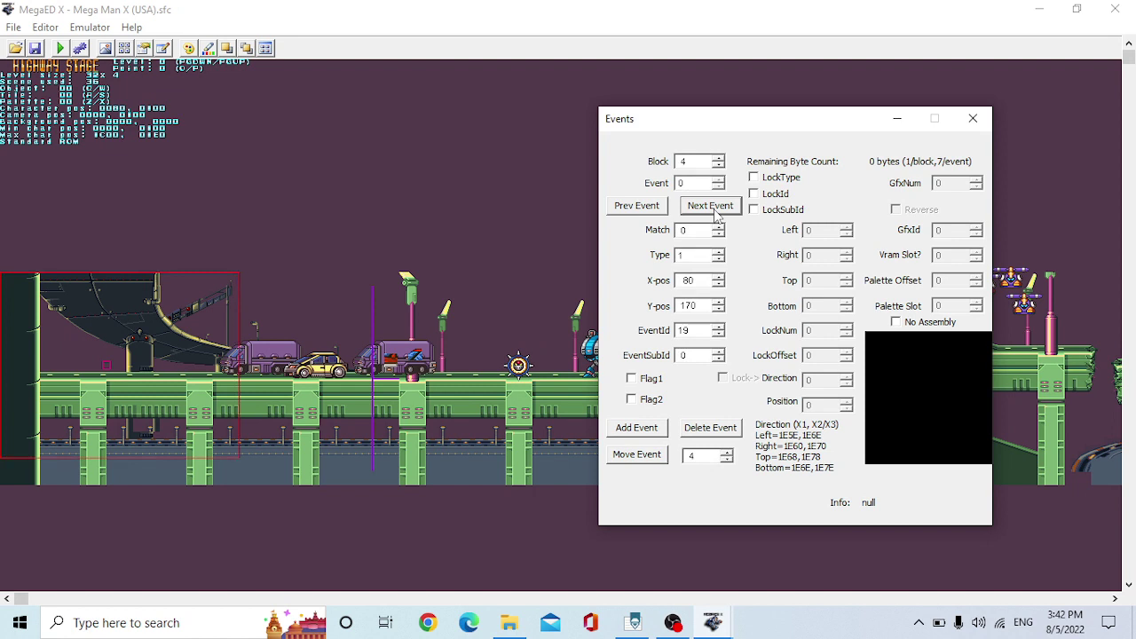
{"action": "left_click", "coordinate": [716, 211]}
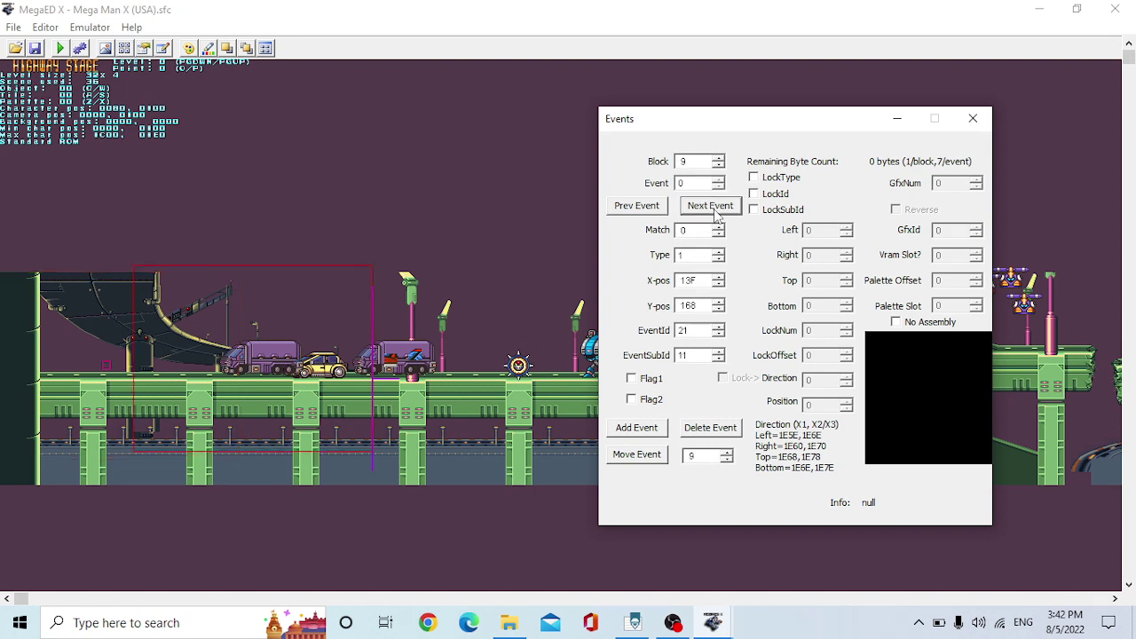
{"action": "left_click", "coordinate": [715, 211]}
{"action": "left_click", "coordinate": [716, 211]}
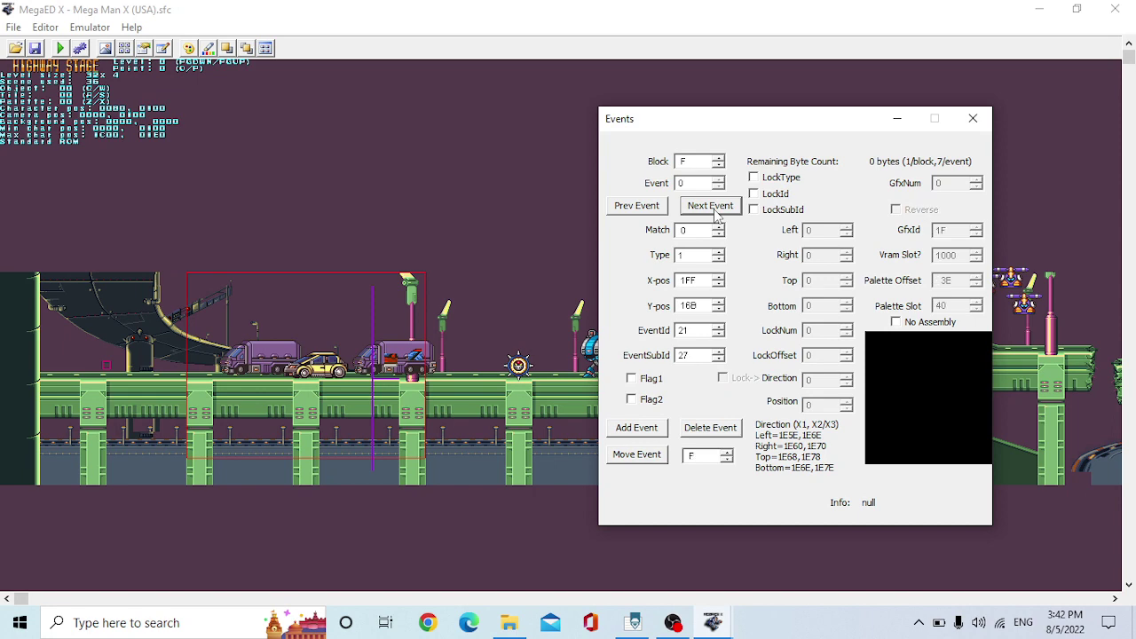
{"action": "left_click", "coordinate": [715, 211]}
{"action": "left_click", "coordinate": [716, 211]}
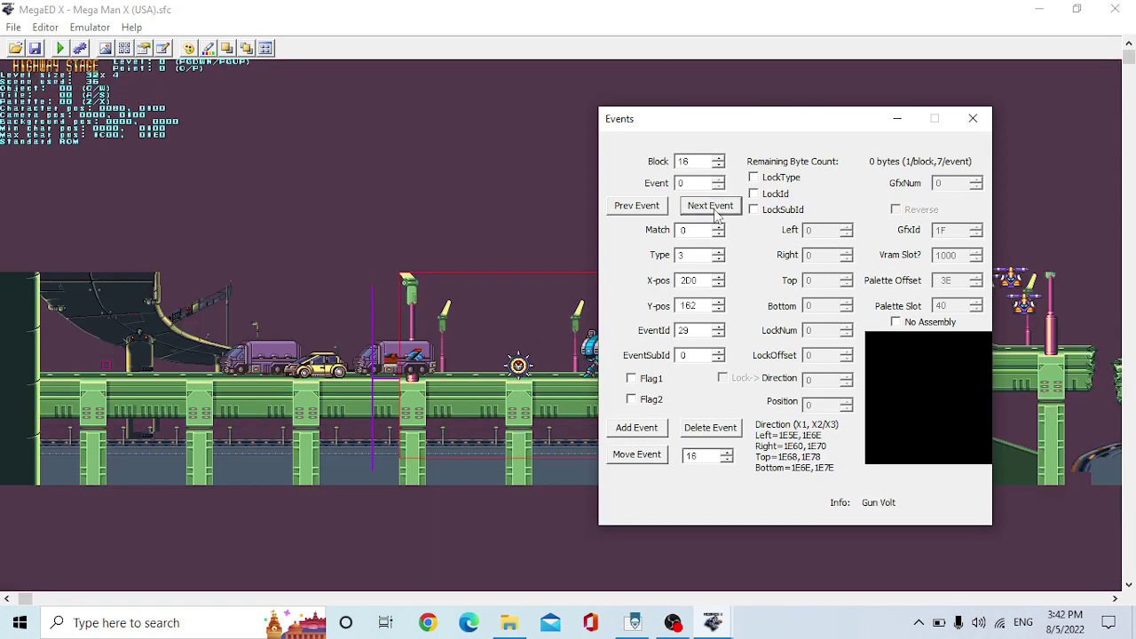
{"action": "left_click", "coordinate": [655, 211]}
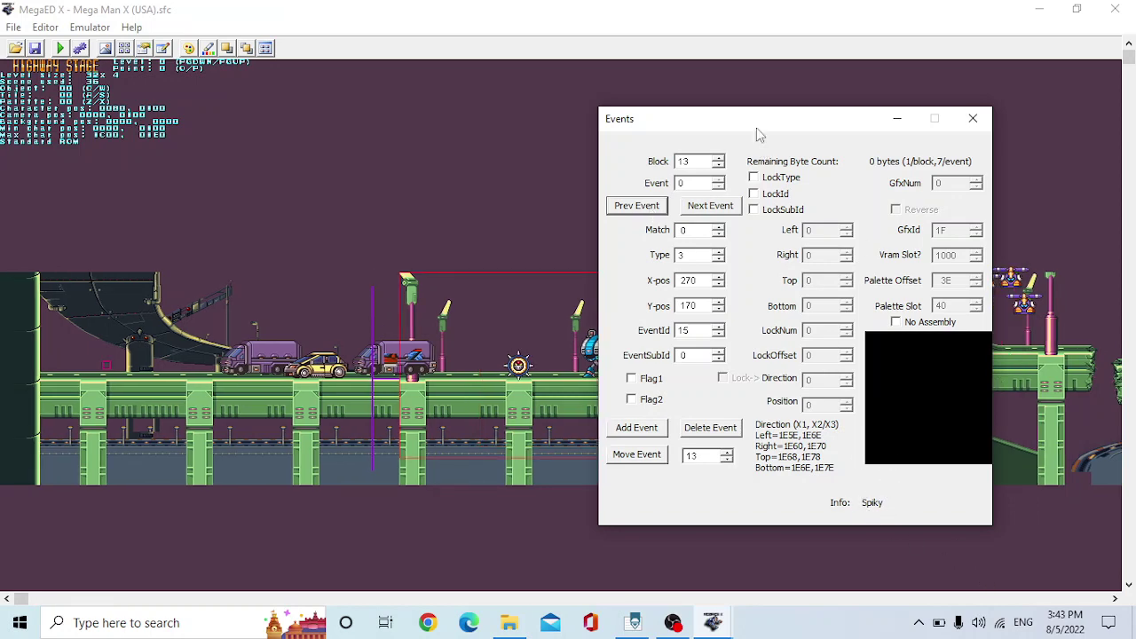
{"action": "left_click_drag", "start_coordinate": [719, 122], "coordinate": [830, 82]}
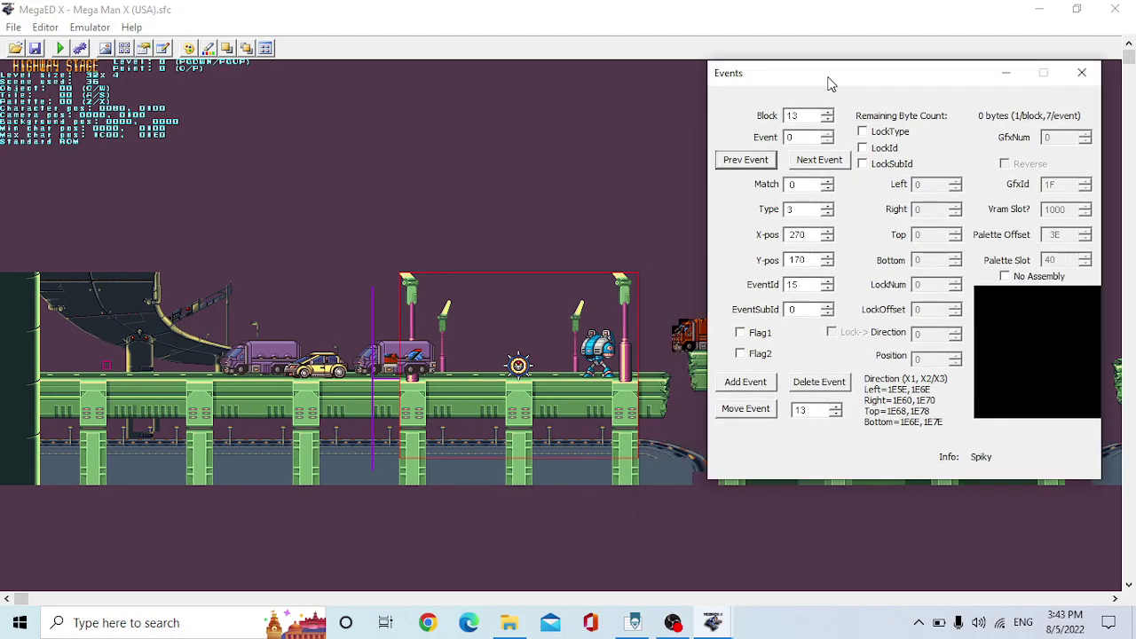
Go on to the Gun Volt event, and step back through the preceding events to event 1 in block E
{"action": "left_click", "coordinate": [826, 161]}
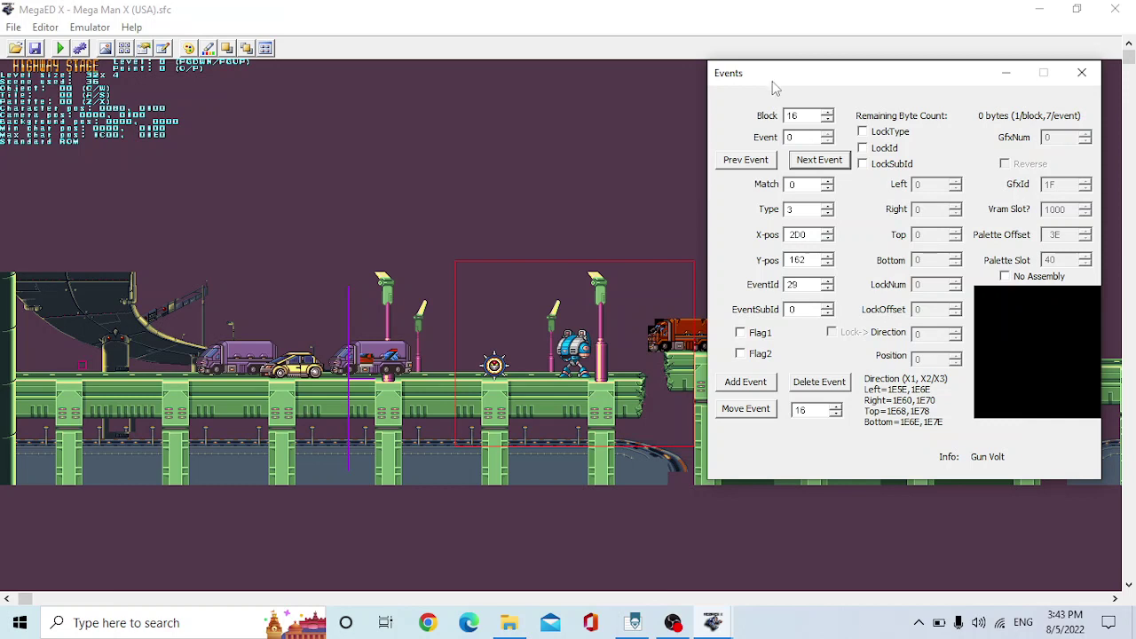
{"action": "left_click", "coordinate": [748, 161]}
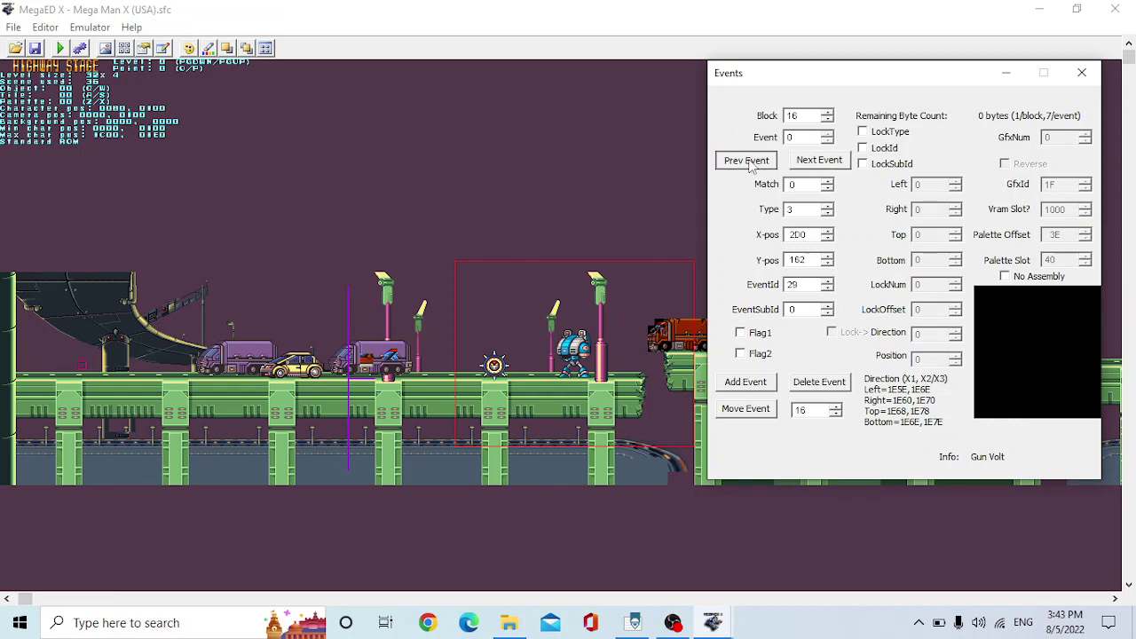
{"action": "left_click", "coordinate": [748, 161]}
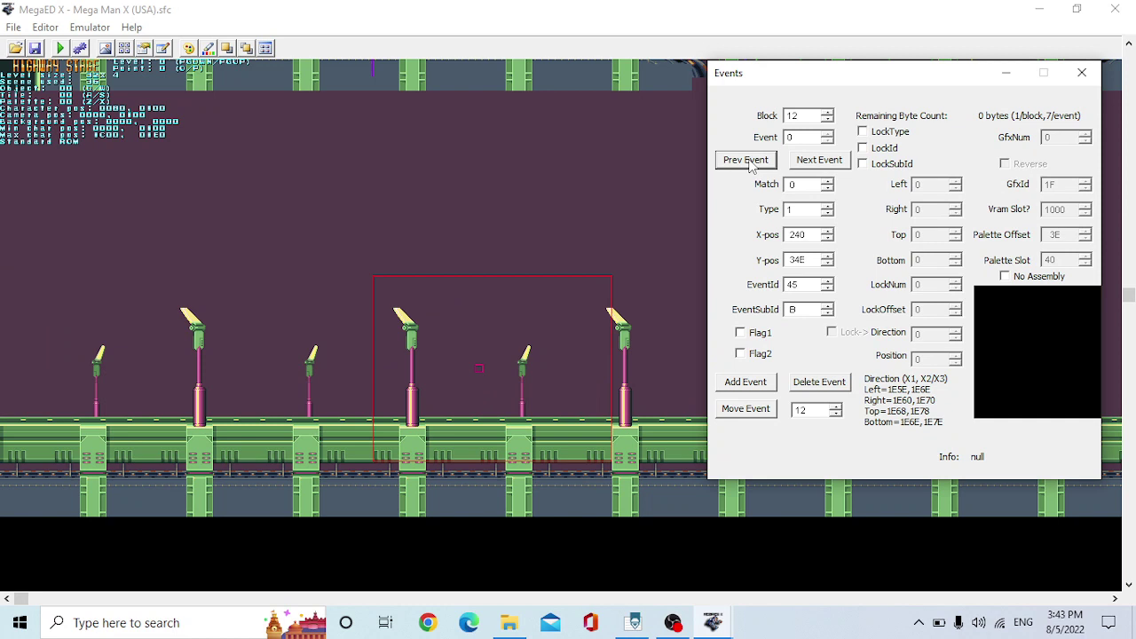
{"action": "left_click", "coordinate": [748, 163]}
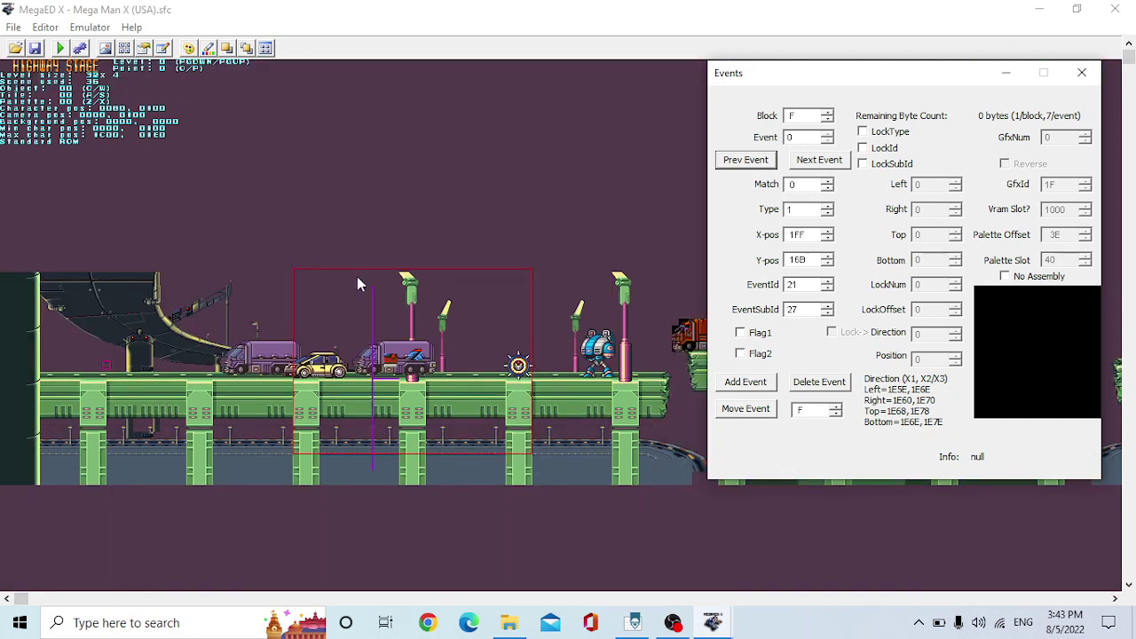
{"action": "left_click", "coordinate": [751, 165]}
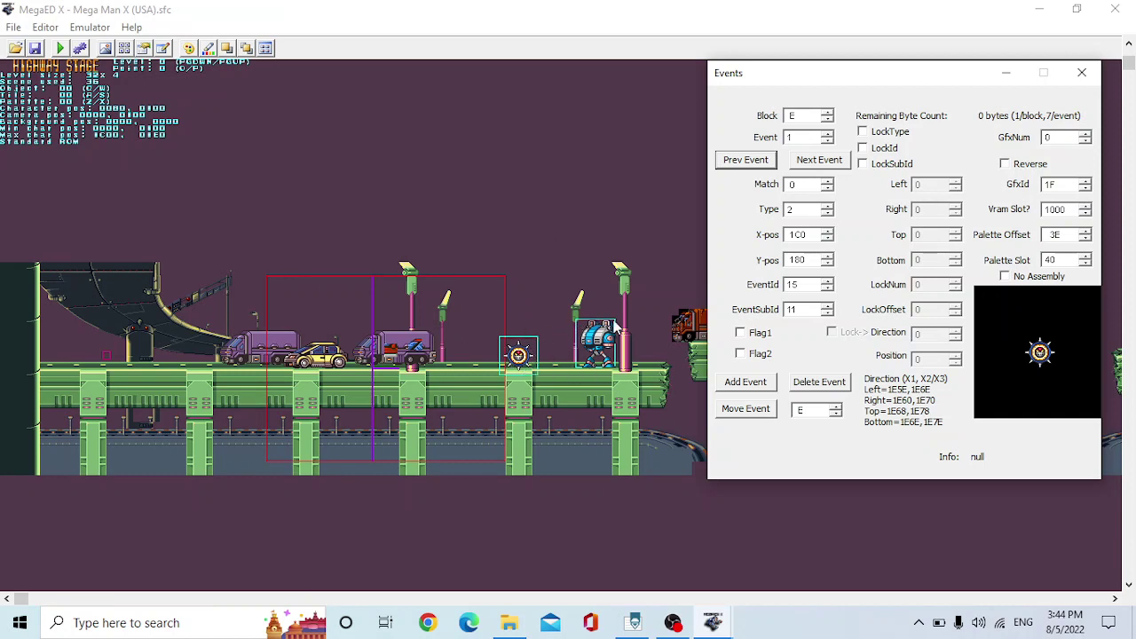
Preview graphics entries 1 and 0 of the block E event, and briefly uncover the flying enemies farther along the stage
{"action": "left_click", "coordinate": [1085, 134]}
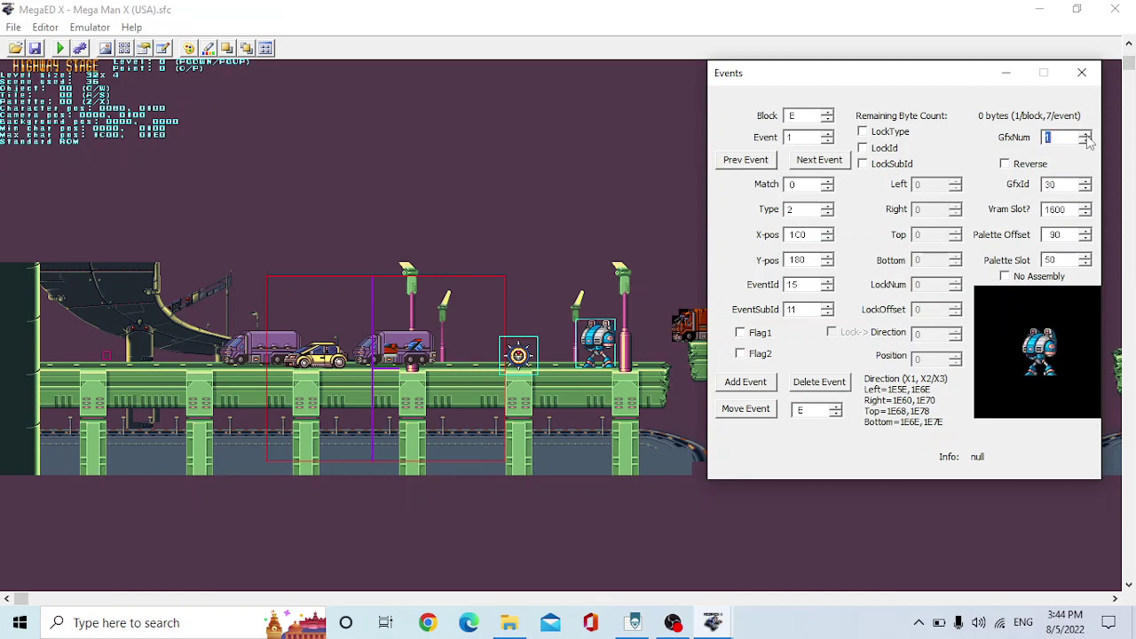
{"action": "left_click", "coordinate": [1085, 141]}
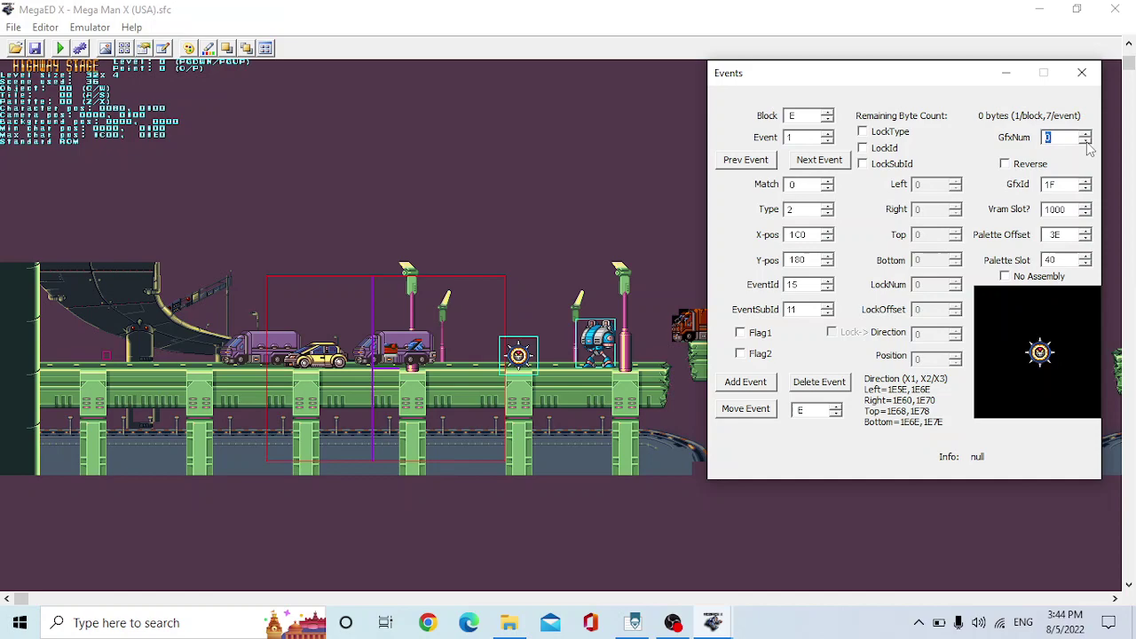
{"action": "left_click_drag", "start_coordinate": [858, 81], "coordinate": [268, 129]}
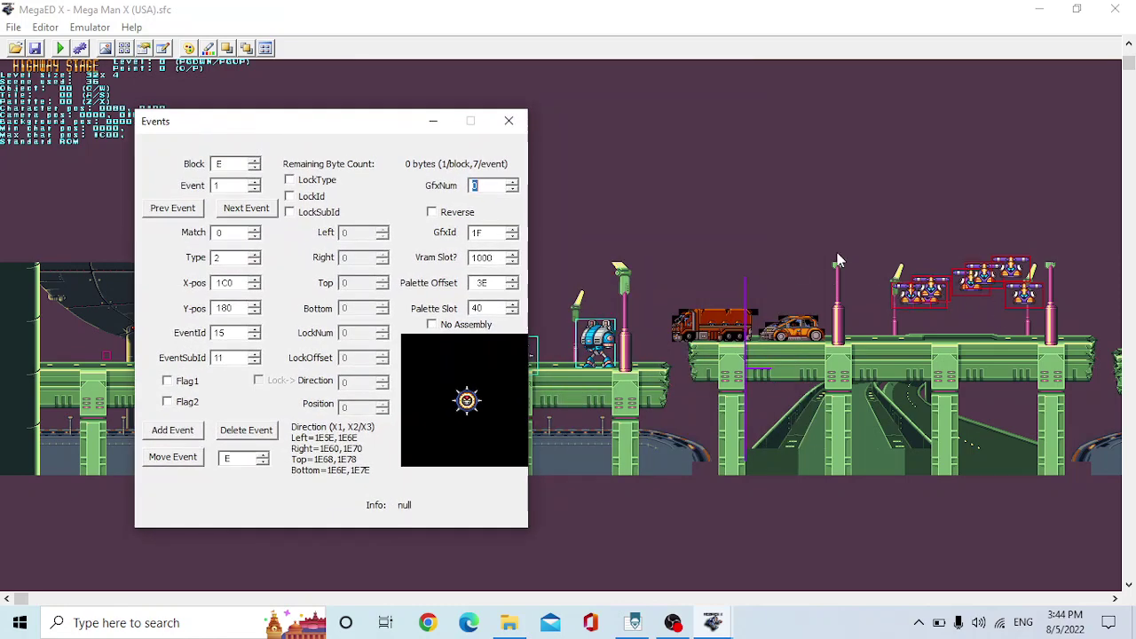
{"action": "left_click_drag", "start_coordinate": [321, 131], "coordinate": [874, 94]}
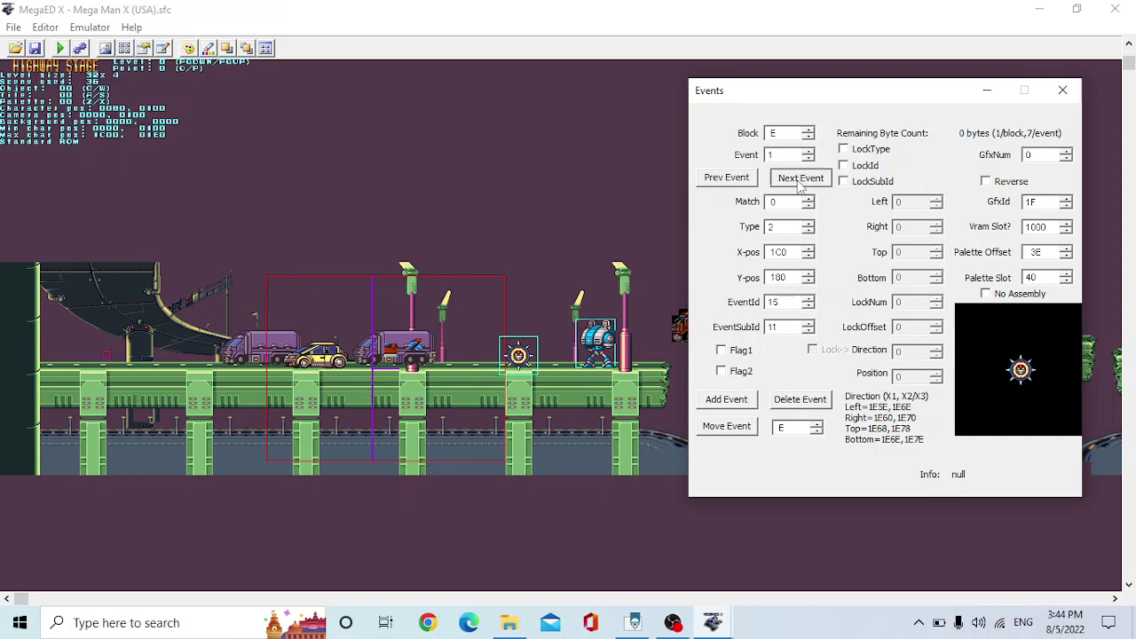
Step forward from block E through the Spiky event in block 13 to the Gun Volt event in block 16
{"action": "left_click", "coordinate": [799, 177]}
{"action": "left_click", "coordinate": [800, 179]}
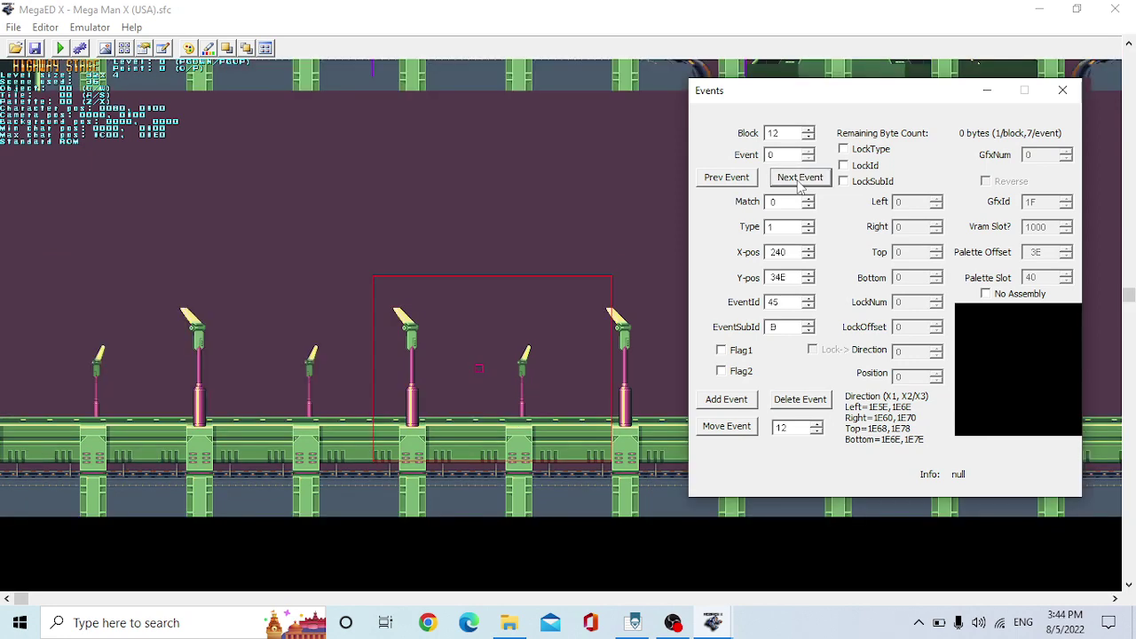
{"action": "left_click", "coordinate": [800, 179]}
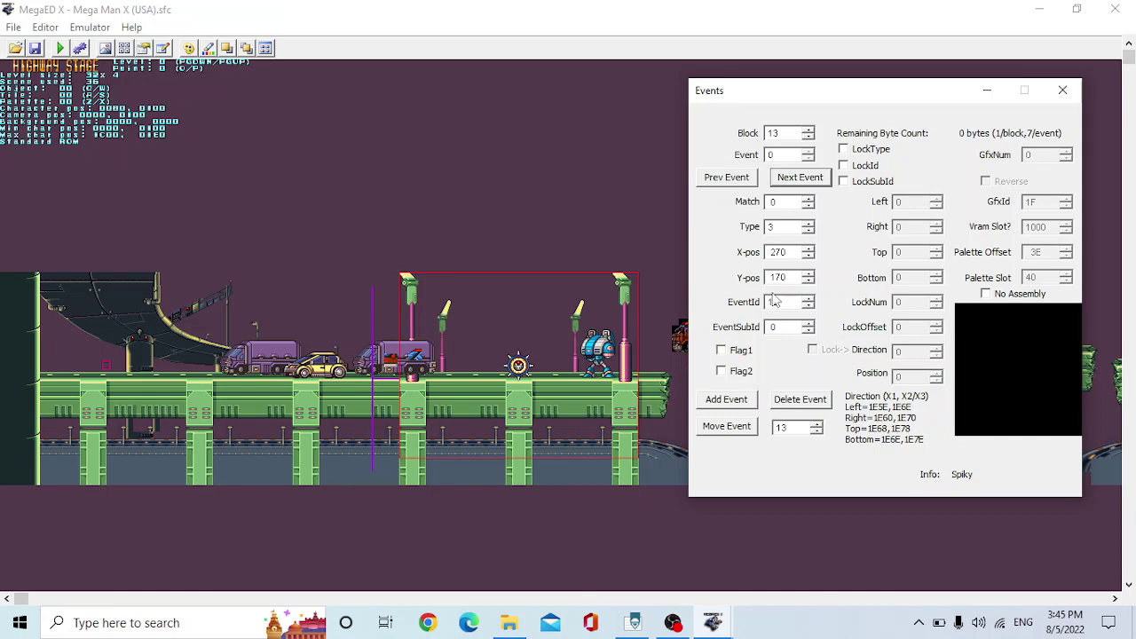
{"action": "left_click", "coordinate": [789, 181]}
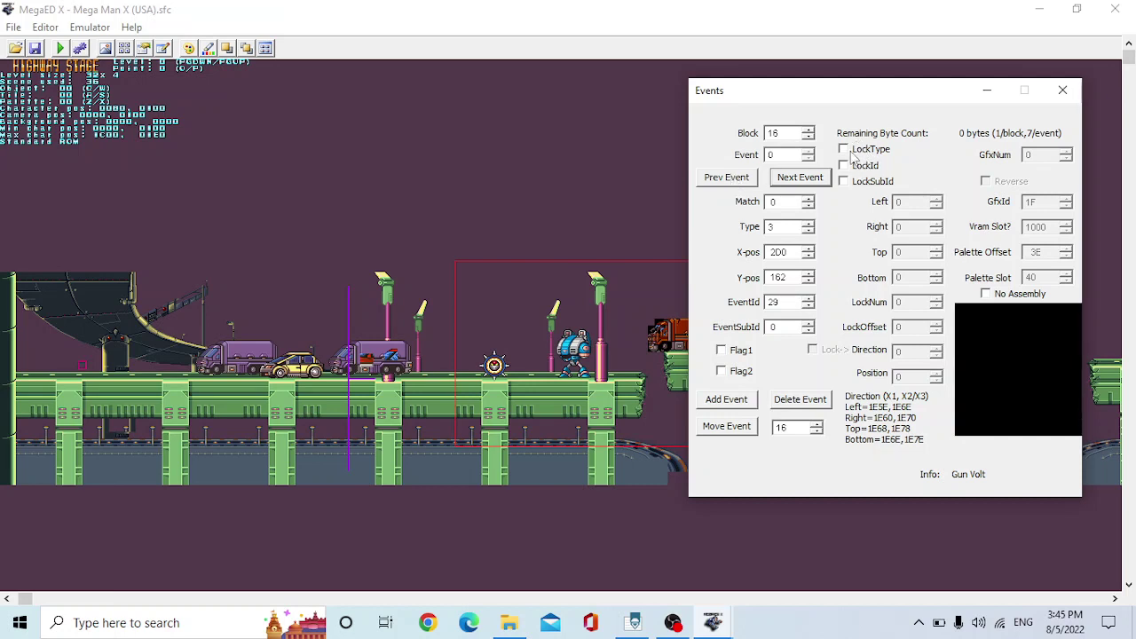
With LockType enabled, browse to the second Crusher event in block 22 and return to the Spiky event in block 13
{"action": "left_click", "coordinate": [844, 149]}
{"action": "left_click", "coordinate": [792, 179]}
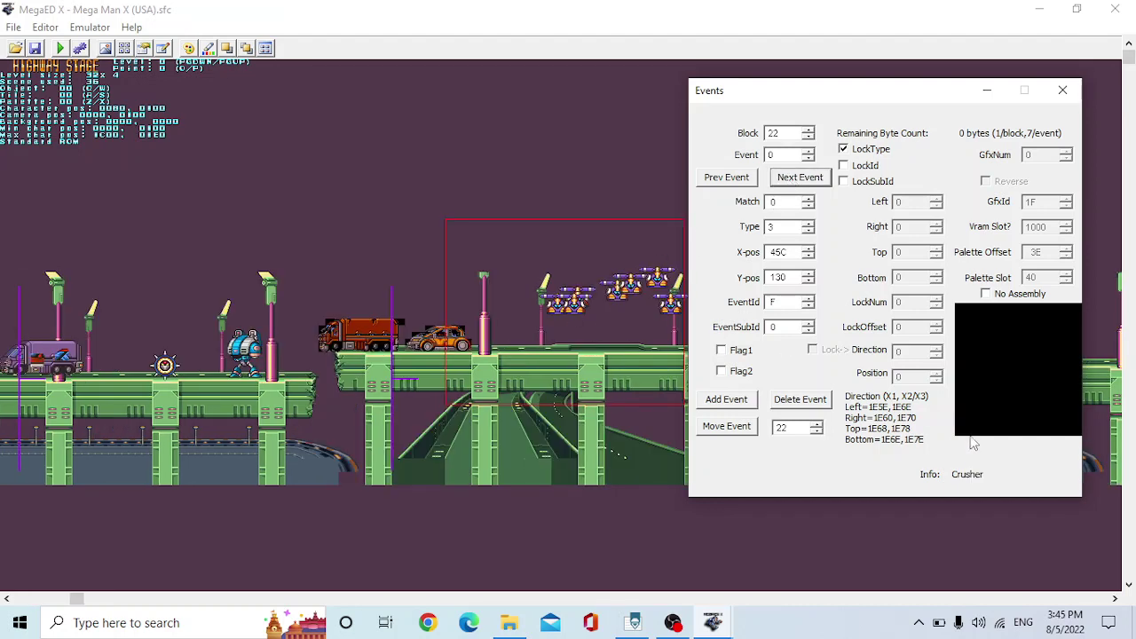
{"action": "left_click", "coordinate": [802, 183]}
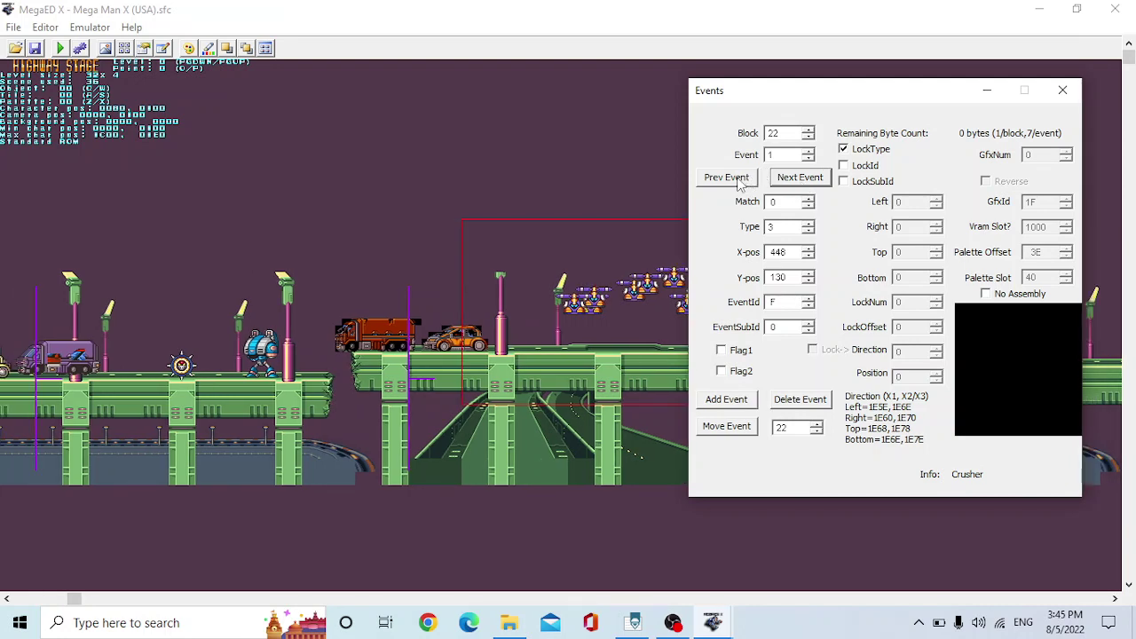
{"action": "left_click", "coordinate": [739, 179]}
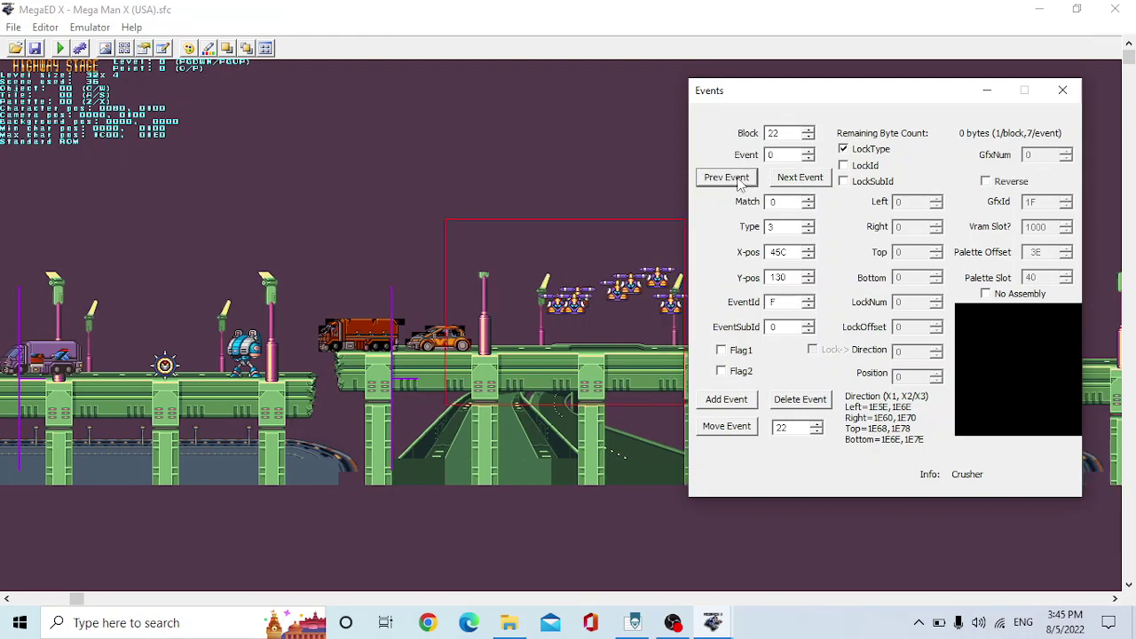
{"action": "left_click", "coordinate": [739, 179]}
{"action": "left_click", "coordinate": [740, 179]}
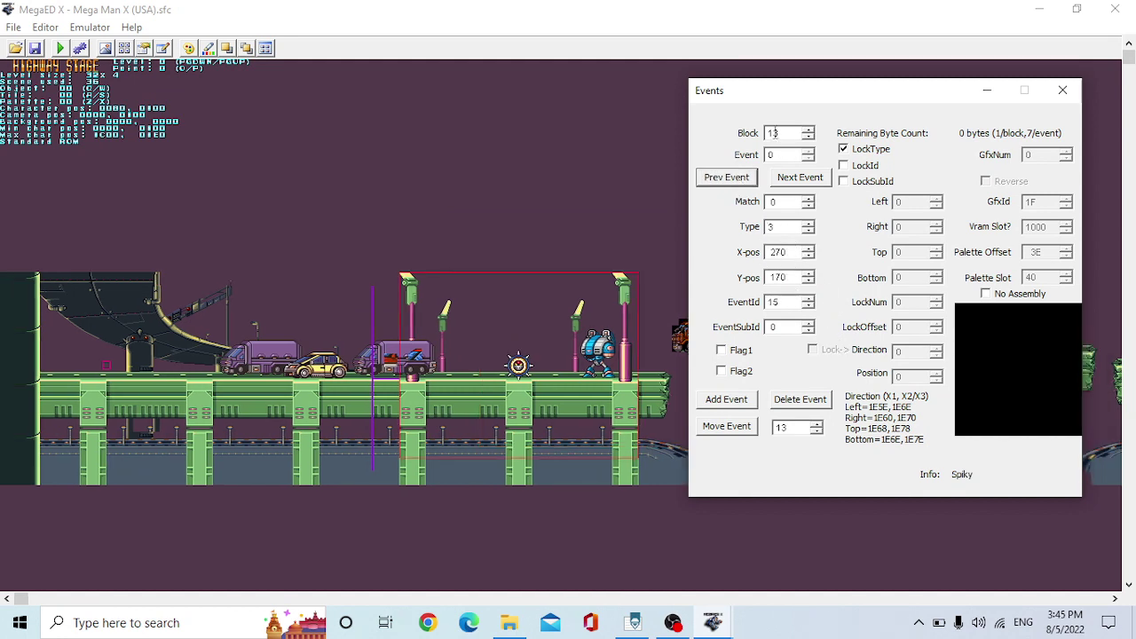
With LockType turned off, delete the Spiky event in block 13 and add a new event to block 16
{"action": "left_click", "coordinate": [843, 149]}
{"action": "left_click", "coordinate": [798, 399]}
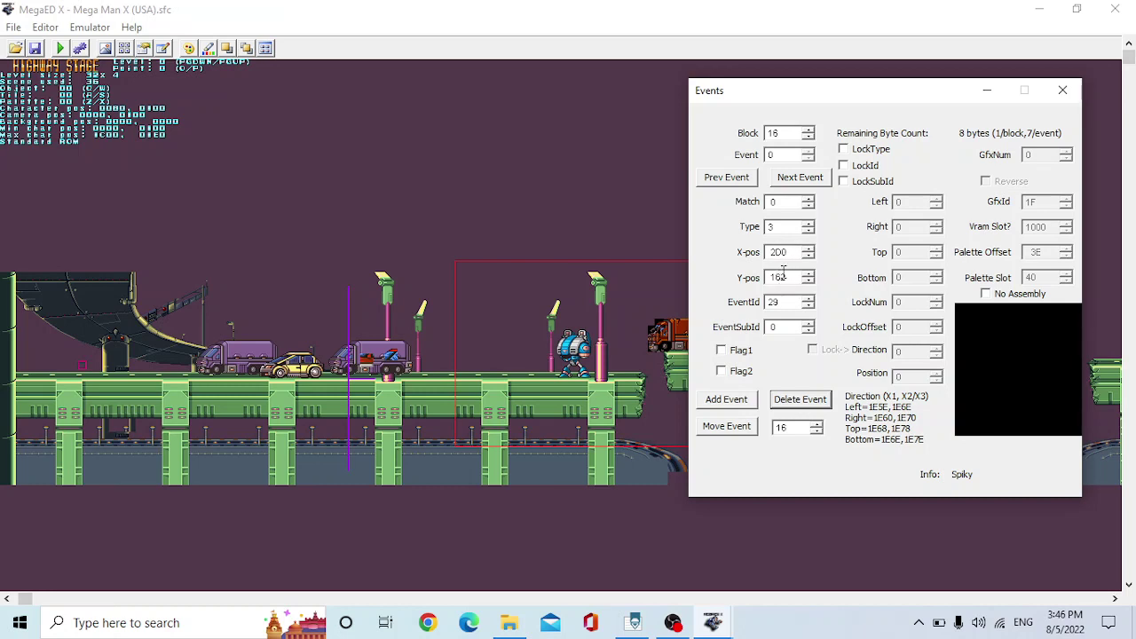
{"action": "left_click", "coordinate": [726, 401]}
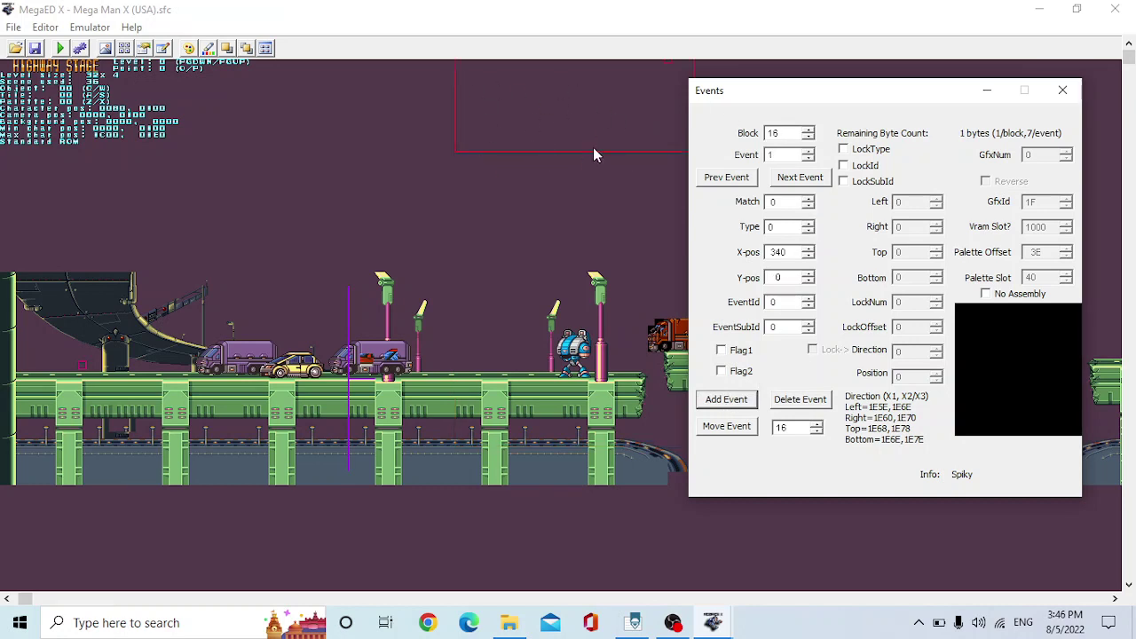
Set the new event's X-pos to 270, Y-pos to 170, Type to 3 and EventId to 15
{"action": "double_click", "coordinate": [787, 252]}
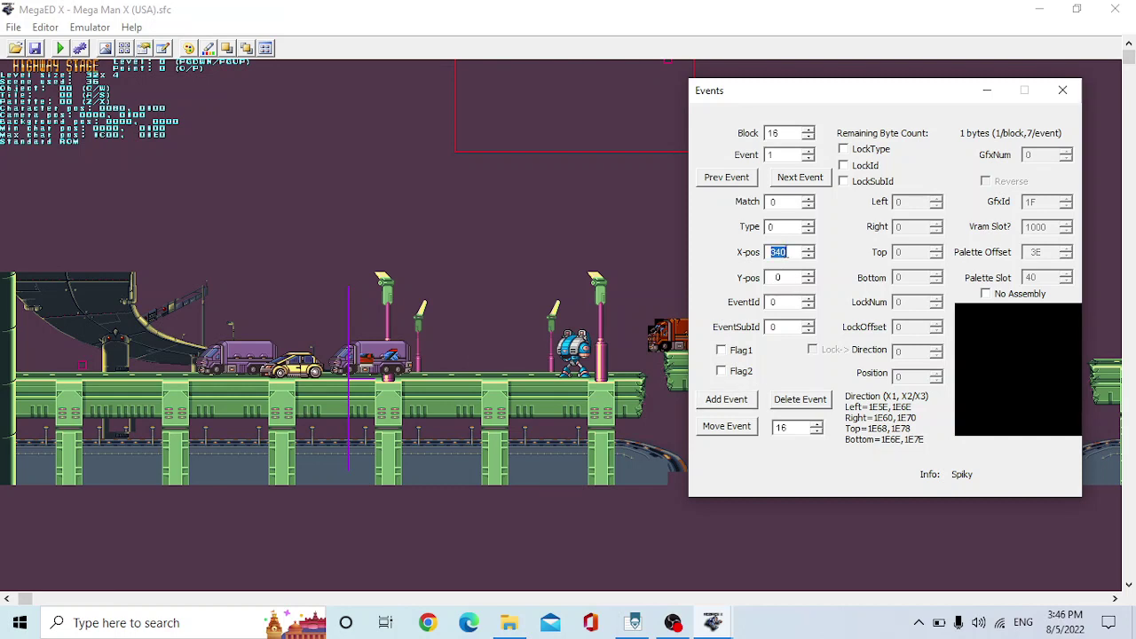
{"action": "type", "text": "270"}
{"action": "double_click", "coordinate": [784, 278]}
{"action": "type", "text": "170"}
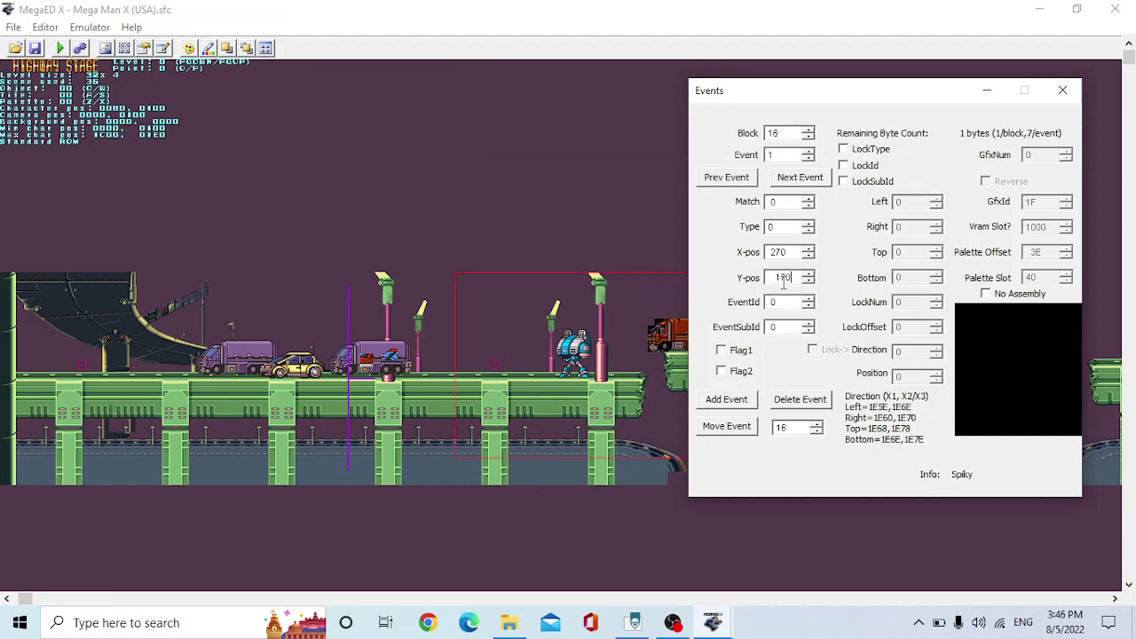
{"action": "double_click", "coordinate": [792, 228]}
{"action": "type", "text": "3"}
{"action": "left_click", "coordinate": [779, 303]}
{"action": "key", "text": "BackSpace"}
{"action": "type", "text": "15"}
Move the new Spiky event to block 13 and close the Events window
{"action": "left_click", "coordinate": [790, 428]}
{"action": "double_click", "coordinate": [790, 427]}
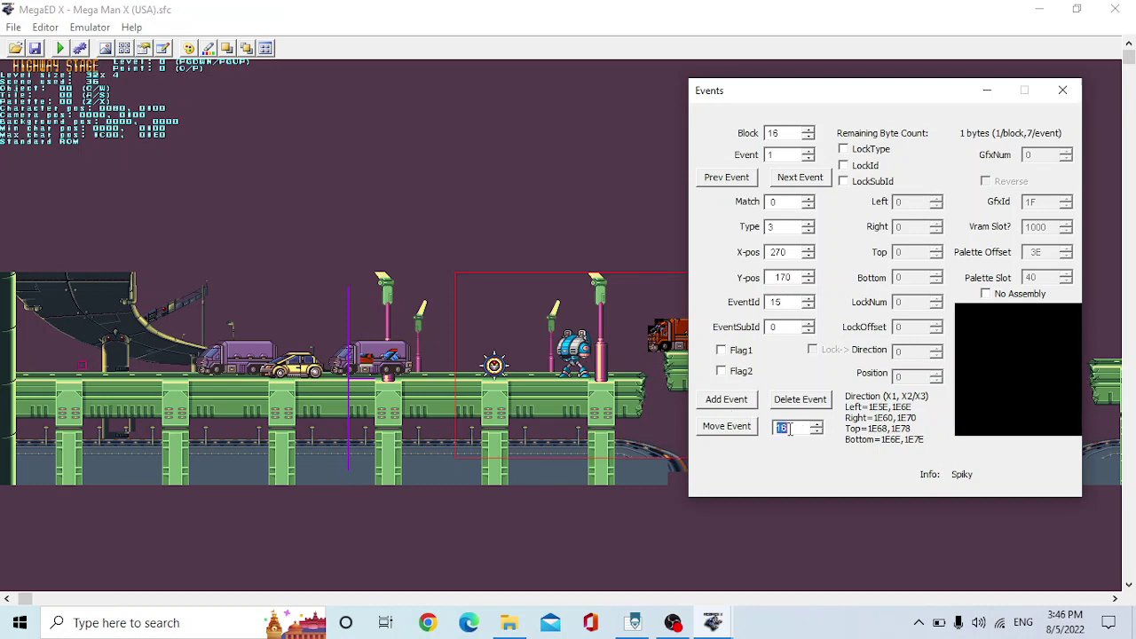
{"action": "type", "text": "13"}
{"action": "left_click", "coordinate": [724, 427]}
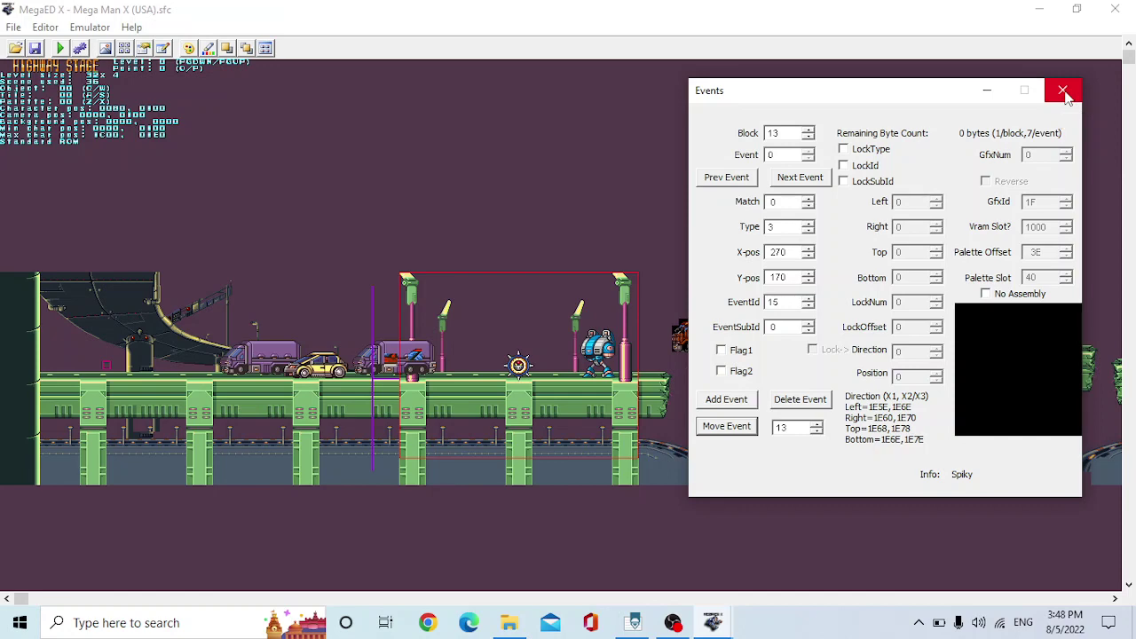
{"action": "left_click", "coordinate": [1064, 92]}
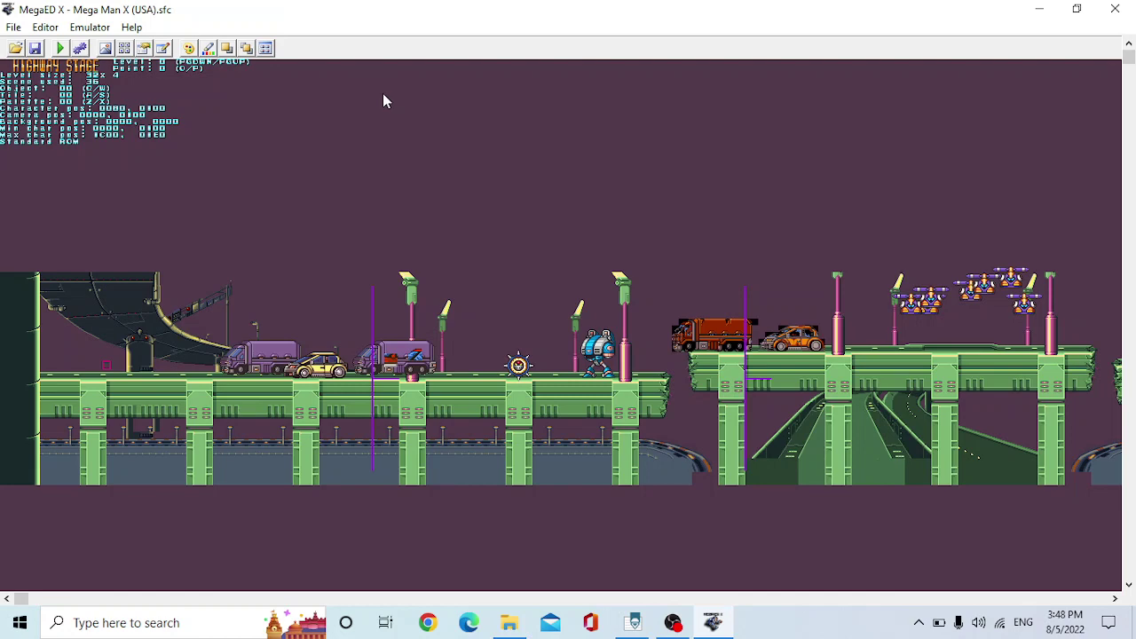
Advance through the levels to level 4, the Flame Mammoth stage
{"action": "key", "text": "Page_Down"}
{"action": "key", "text": "Page_Down"}
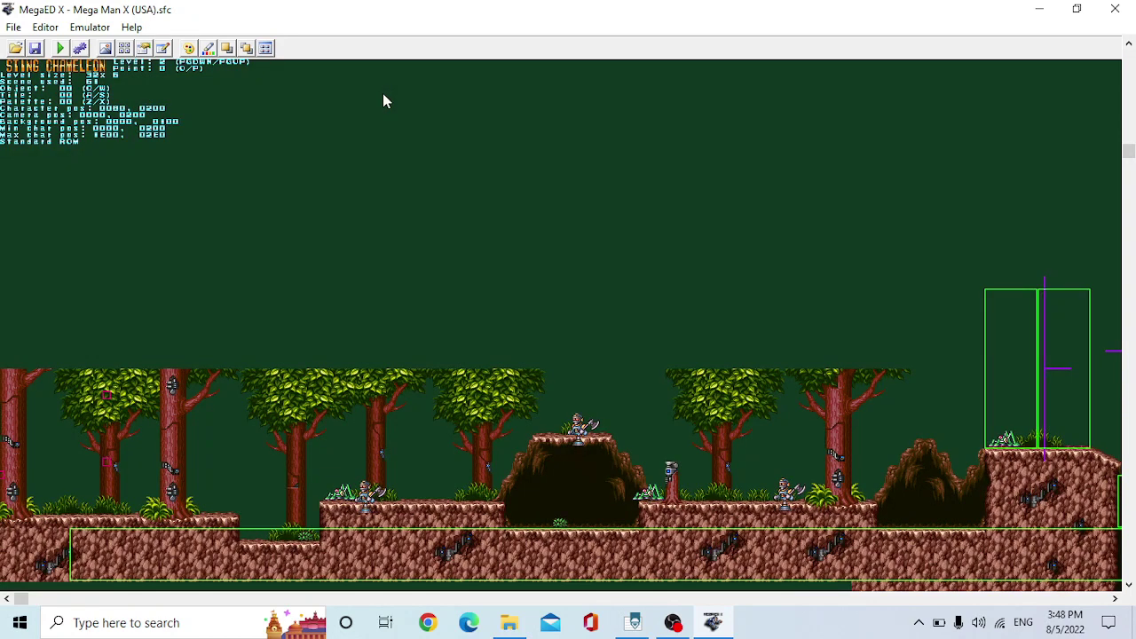
{"action": "key", "text": "Page_Down"}
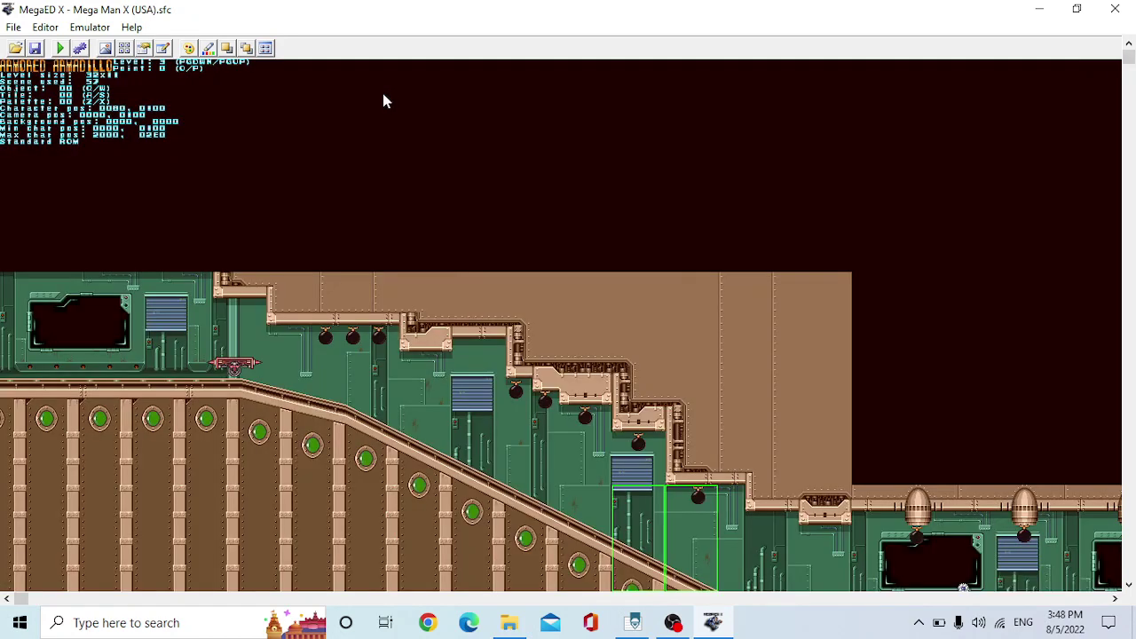
{"action": "key", "text": "Page_Down"}
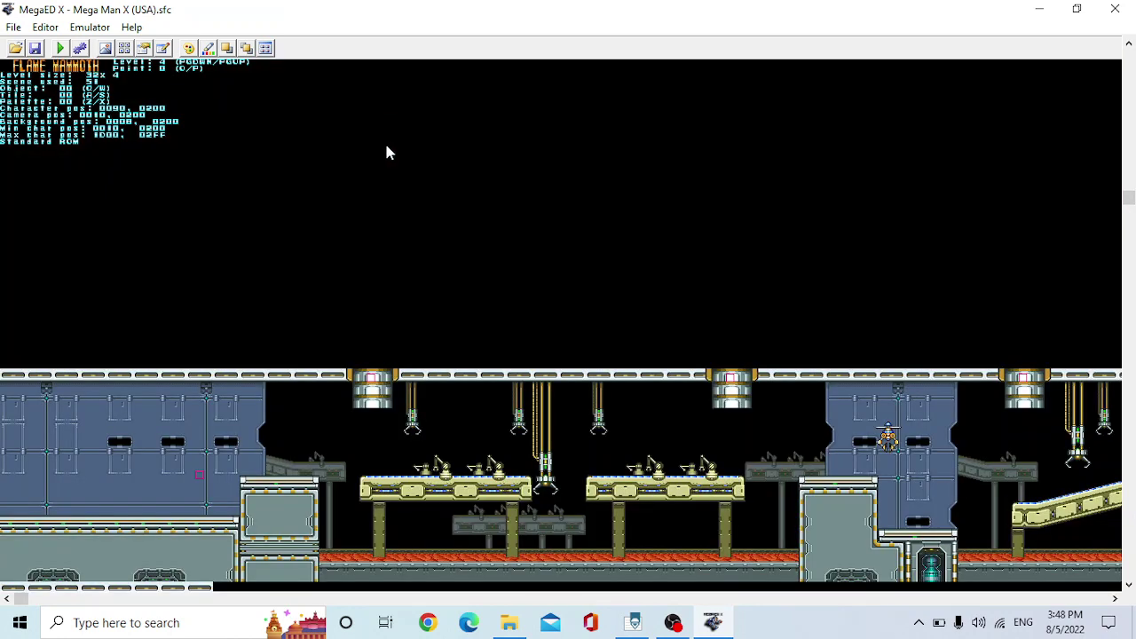
Open the Event Editor for the Flame Mammoth stage and move its window clear of the stage's opening section
{"action": "left_click", "coordinate": [45, 27]}
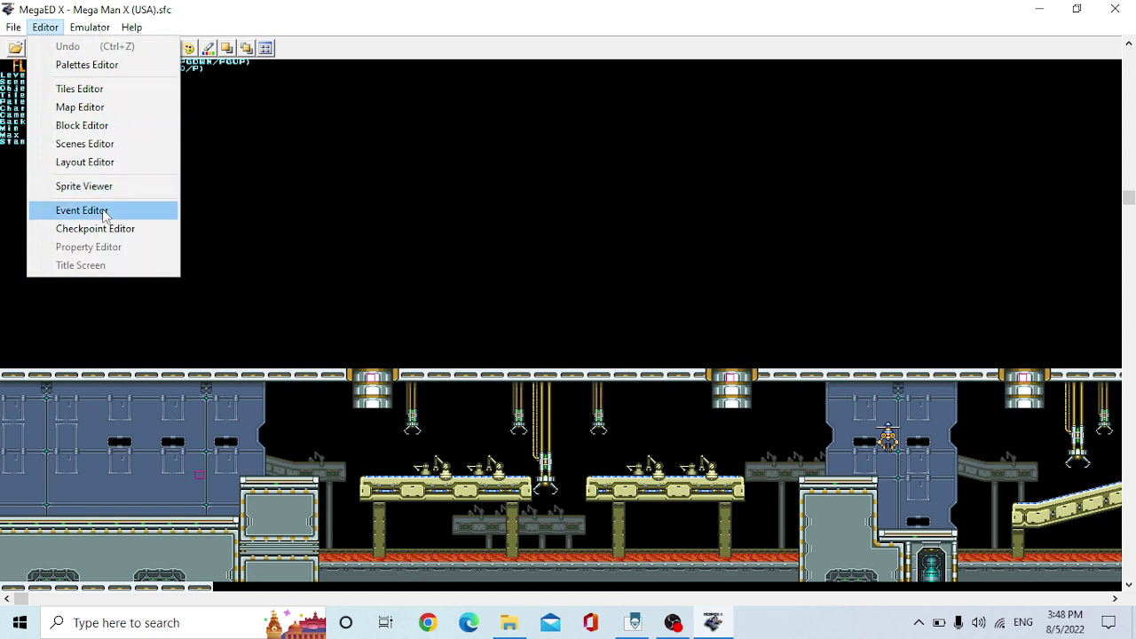
{"action": "left_click", "coordinate": [153, 204]}
{"action": "left_click_drag", "start_coordinate": [456, 106], "coordinate": [722, 98]}
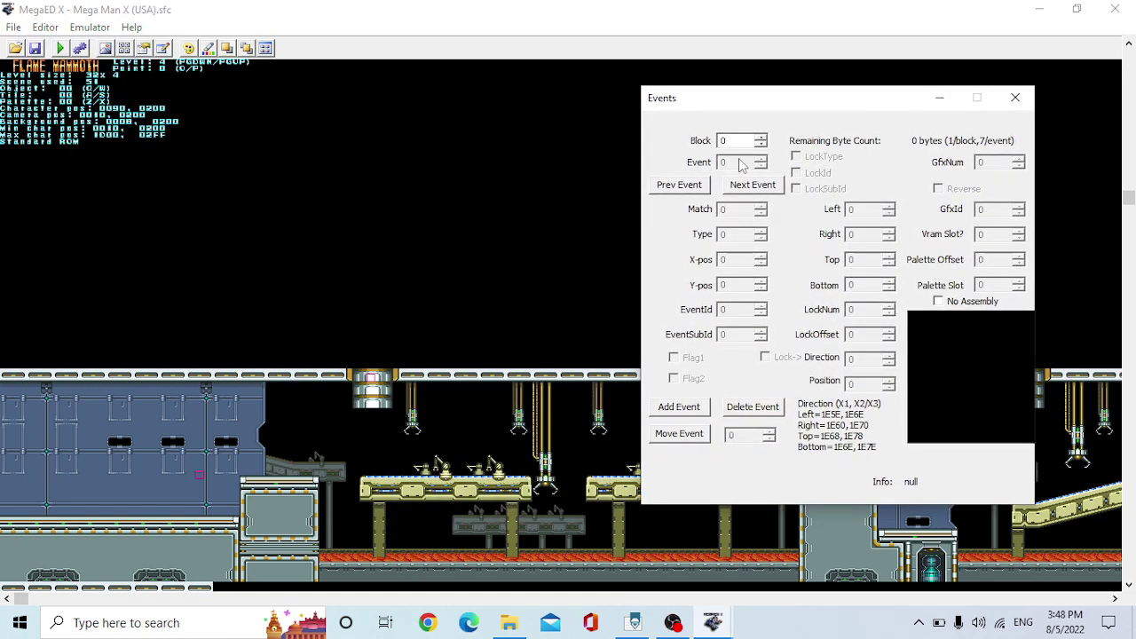
Step through the Scrap Robo and Sky Claw events along the Flame Mammoth stage's opening conveyor section
{"action": "left_click", "coordinate": [754, 186]}
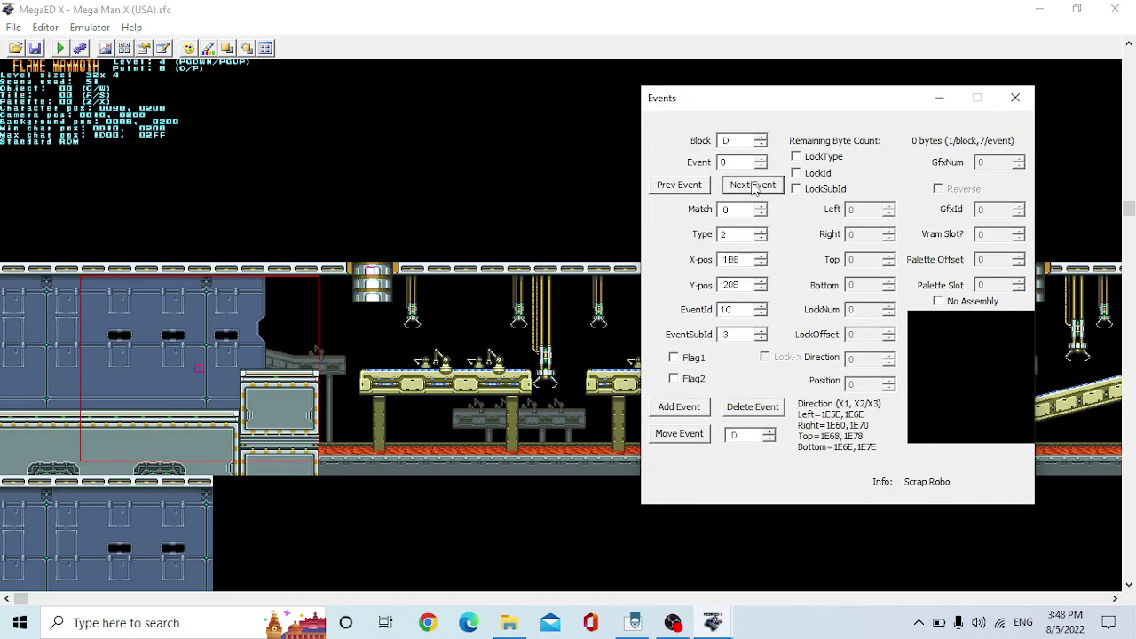
{"action": "left_click", "coordinate": [753, 185]}
{"action": "left_click", "coordinate": [754, 186]}
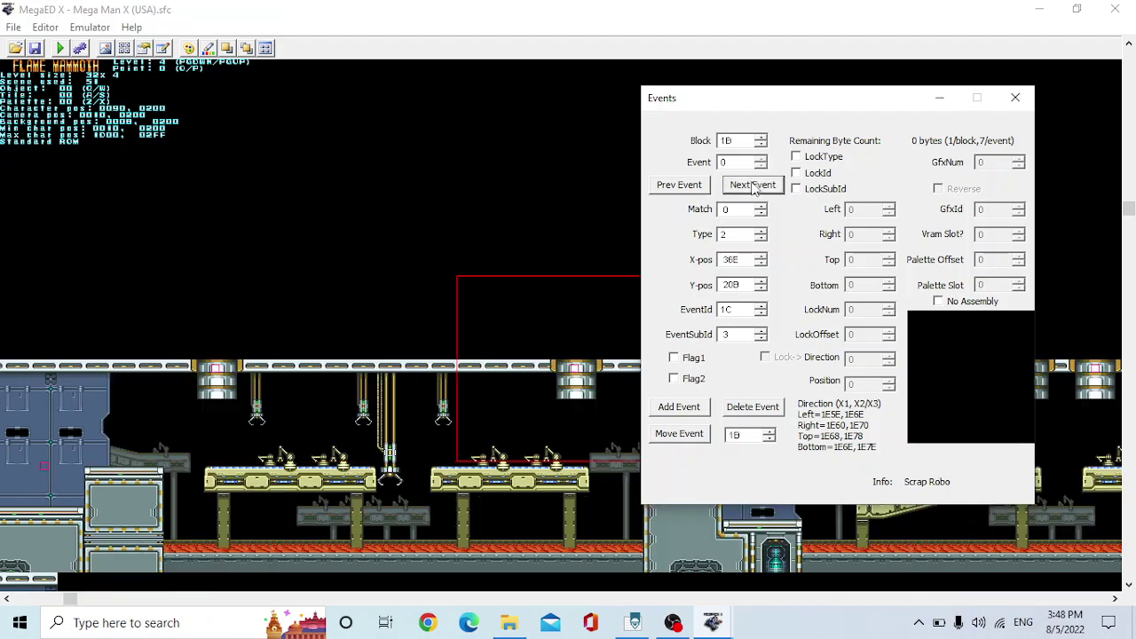
{"action": "left_click", "coordinate": [754, 185]}
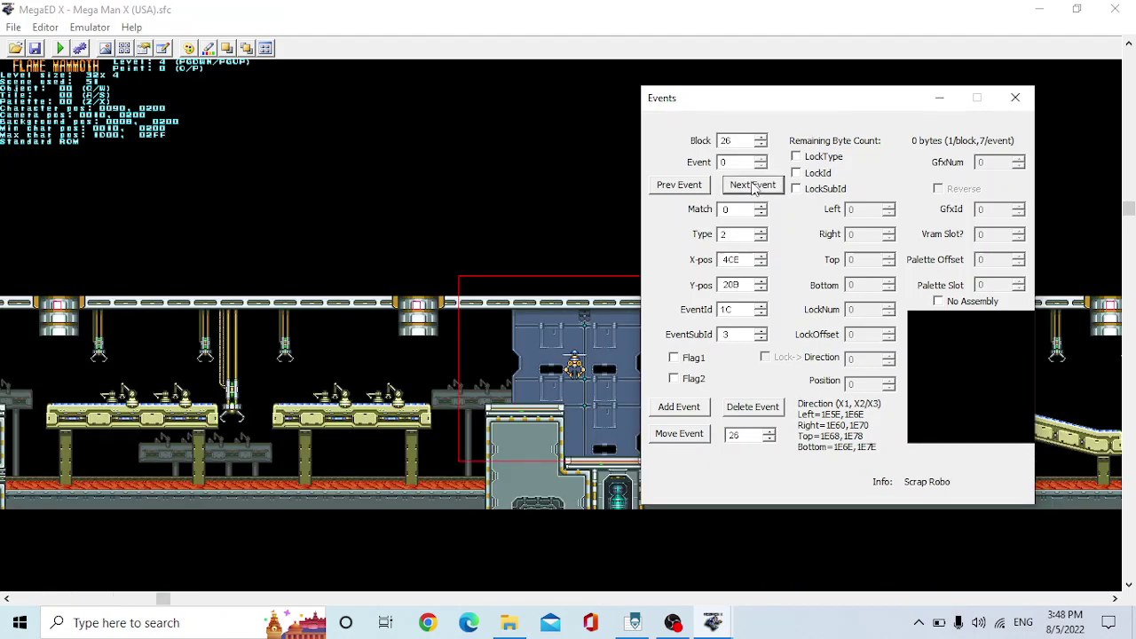
{"action": "left_click", "coordinate": [754, 186]}
{"action": "left_click", "coordinate": [753, 185]}
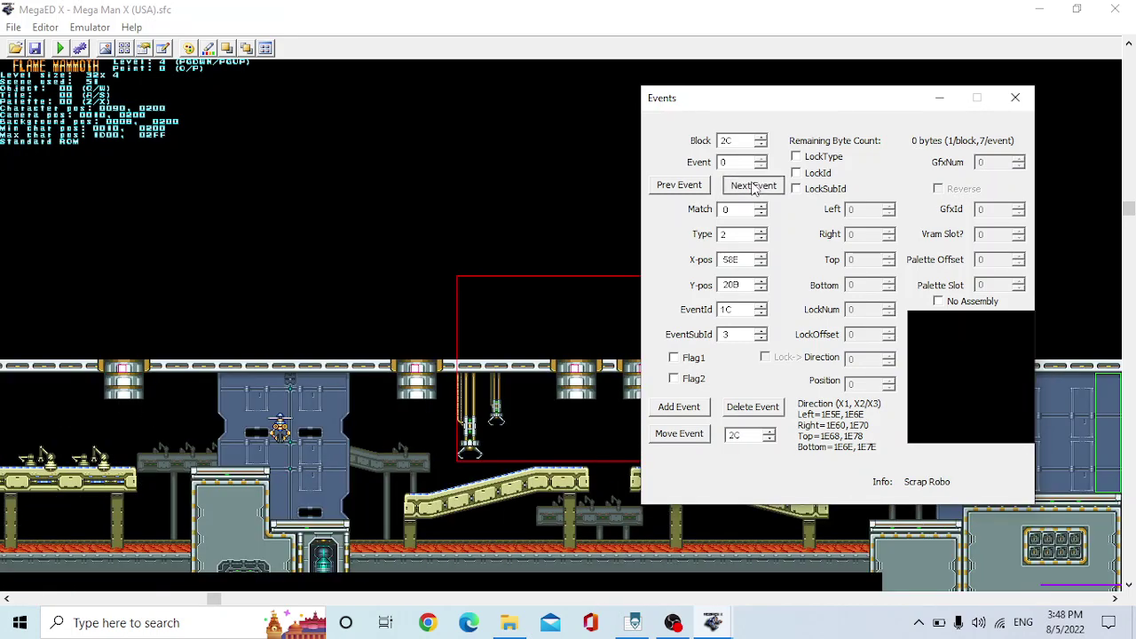
{"action": "left_click", "coordinate": [754, 186]}
{"action": "left_click", "coordinate": [754, 186]}
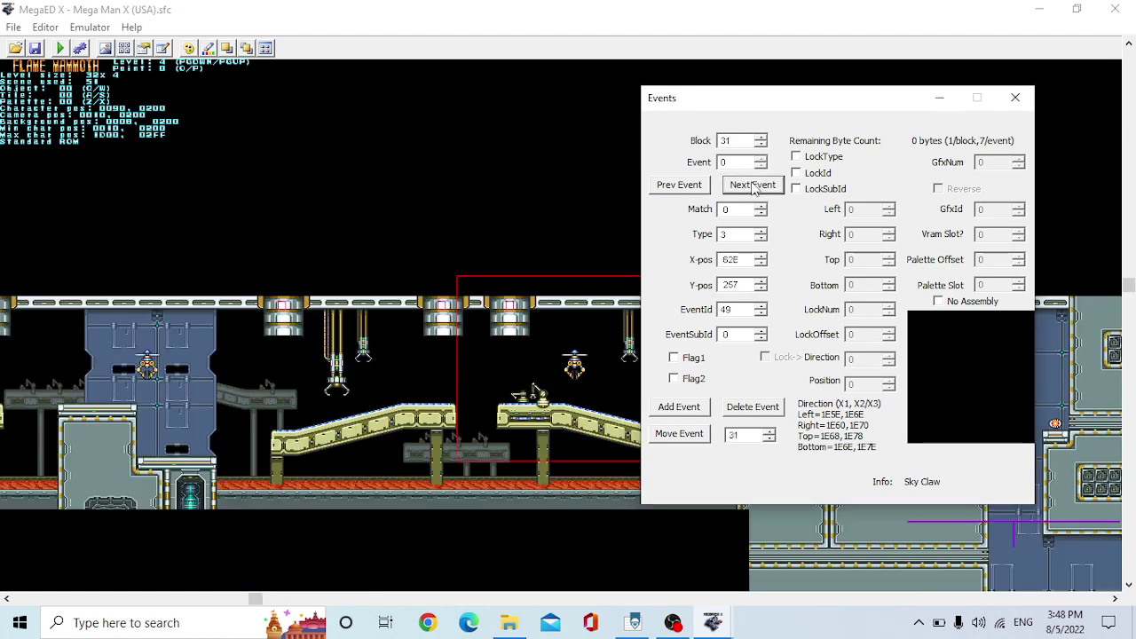
{"action": "left_click", "coordinate": [753, 186]}
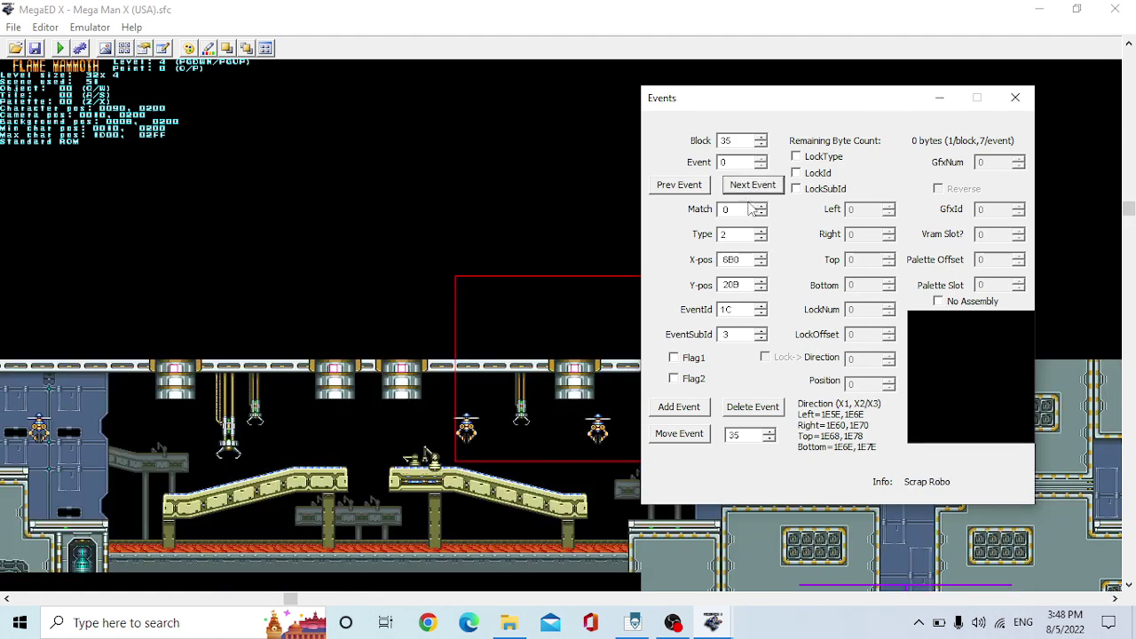
{"action": "left_click", "coordinate": [753, 185]}
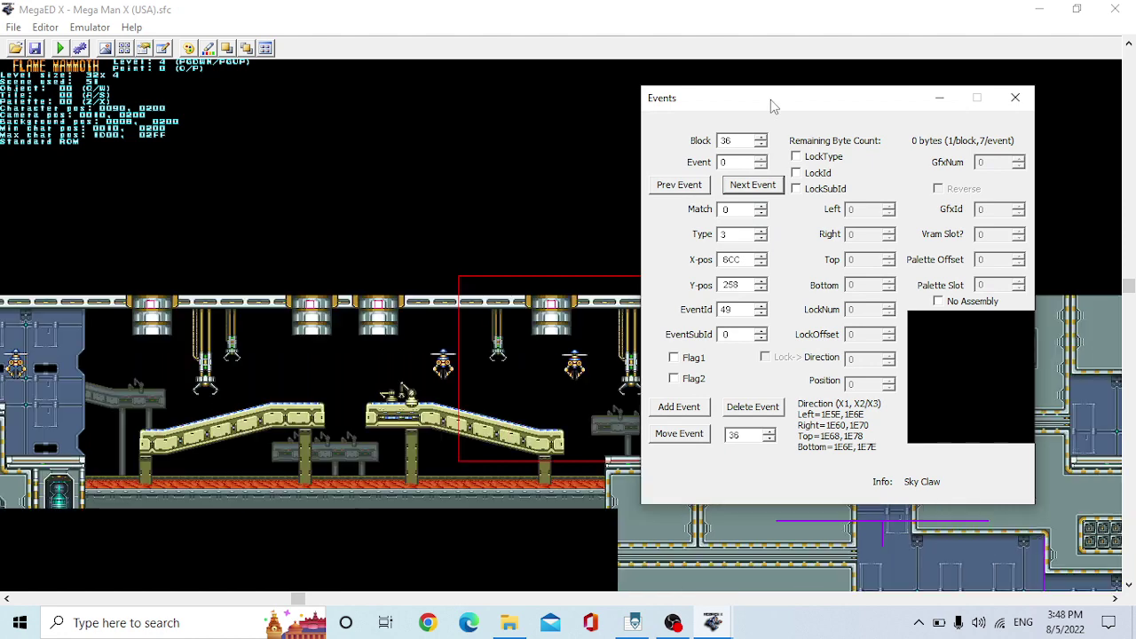
Examine the camera lock and graphics load events in blocks 40 and 41, continuing to the large Energy Tank in block 43
{"action": "left_click", "coordinate": [752, 190]}
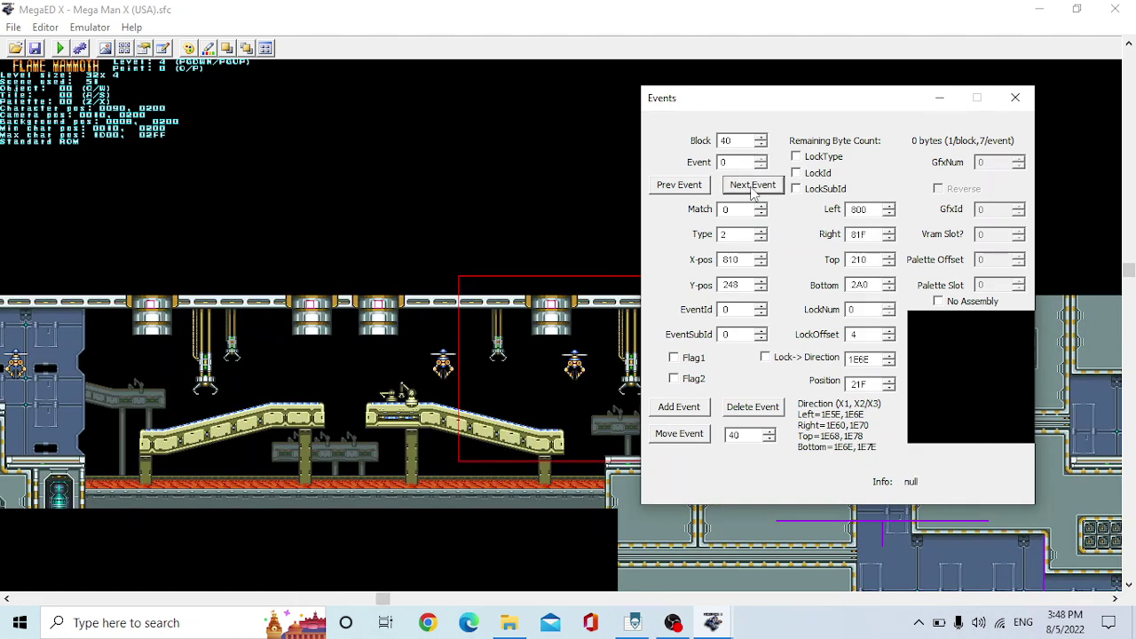
{"action": "left_click", "coordinate": [753, 191]}
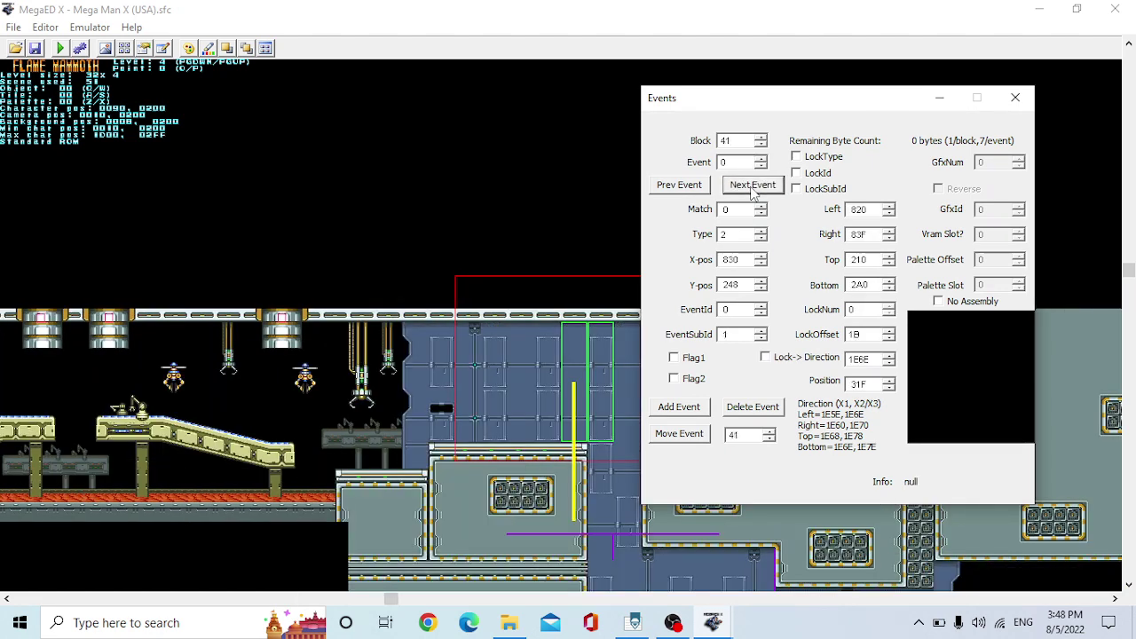
{"action": "left_click", "coordinate": [753, 191]}
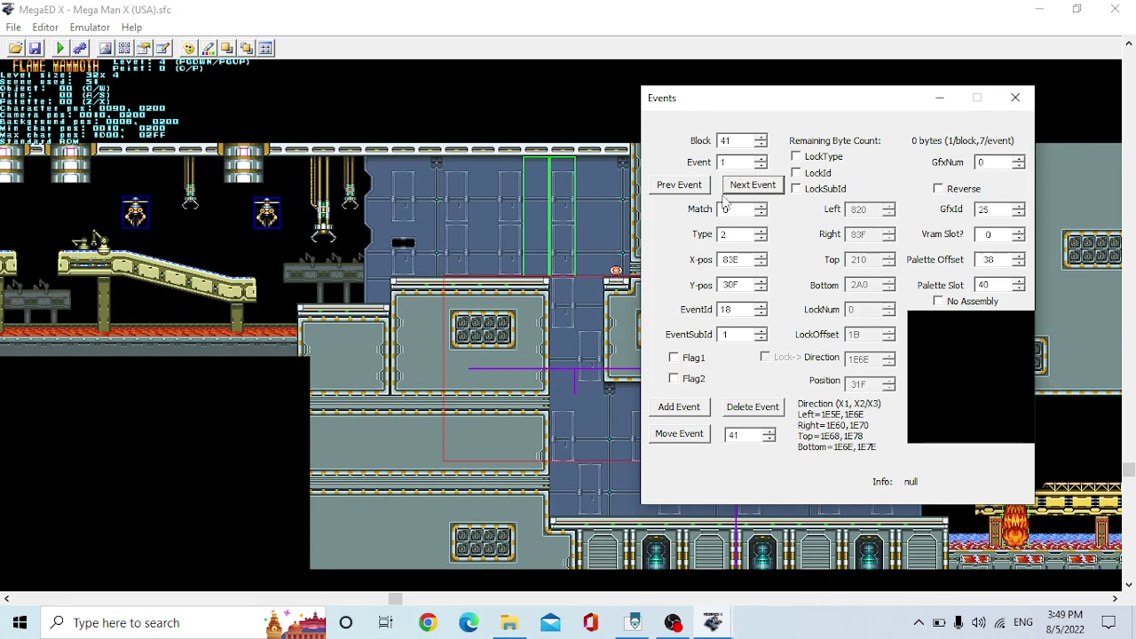
{"action": "left_click", "coordinate": [754, 188]}
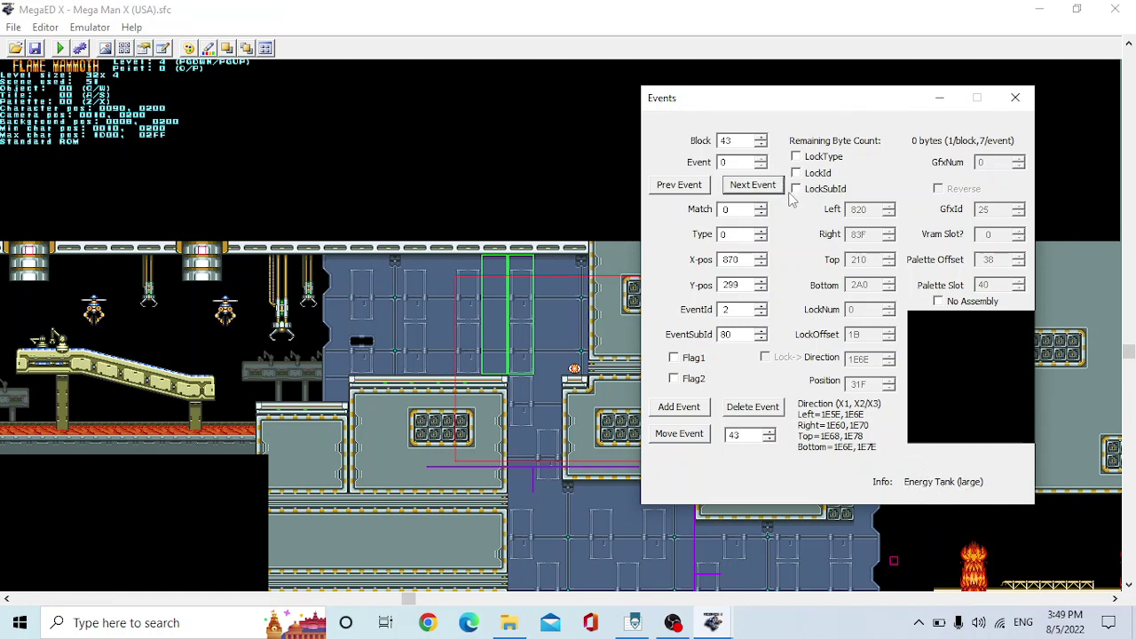
Lock event browsing to the Energy Tank's type, advance to the Sub Tank event and move the Events window clear of it
{"action": "left_click", "coordinate": [795, 158]}
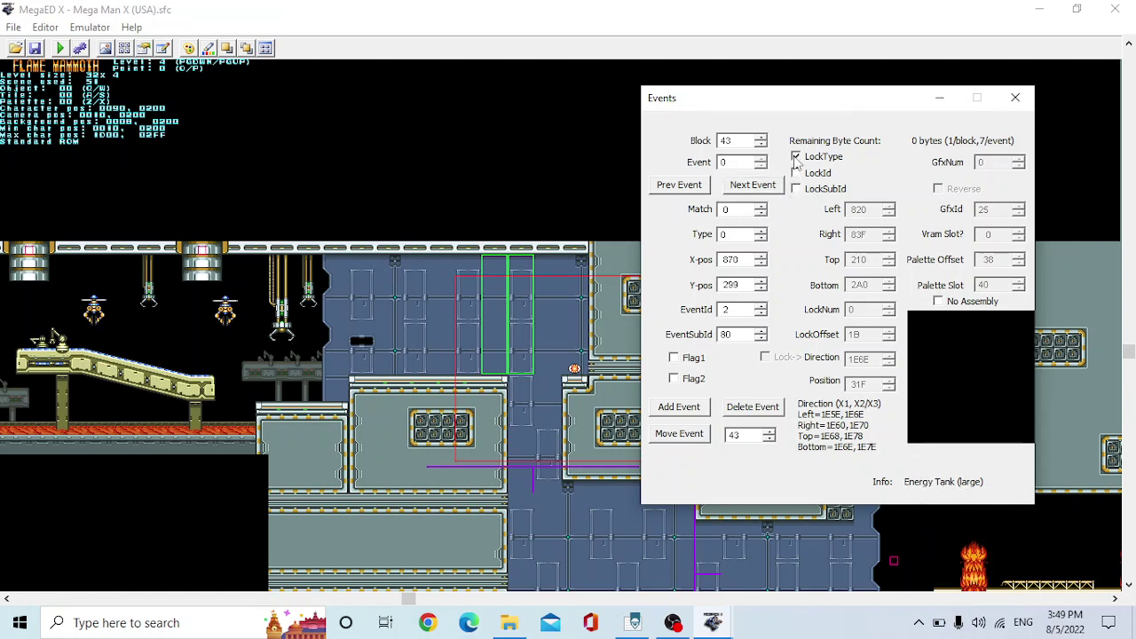
{"action": "left_click", "coordinate": [761, 200]}
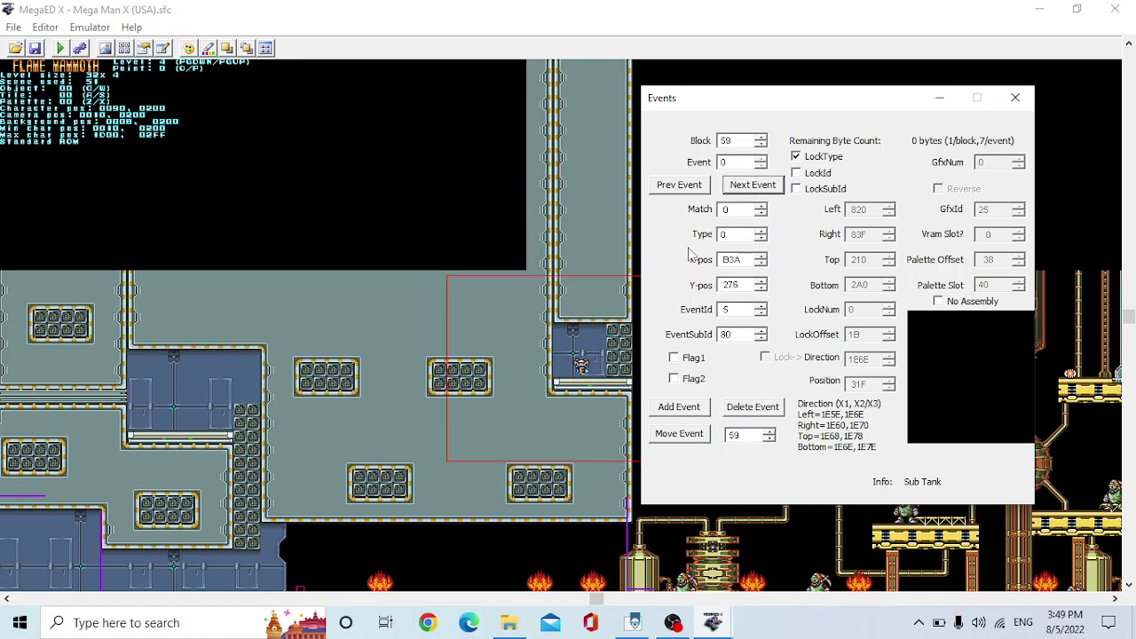
{"action": "left_click_drag", "start_coordinate": [791, 105], "coordinate": [847, 89]}
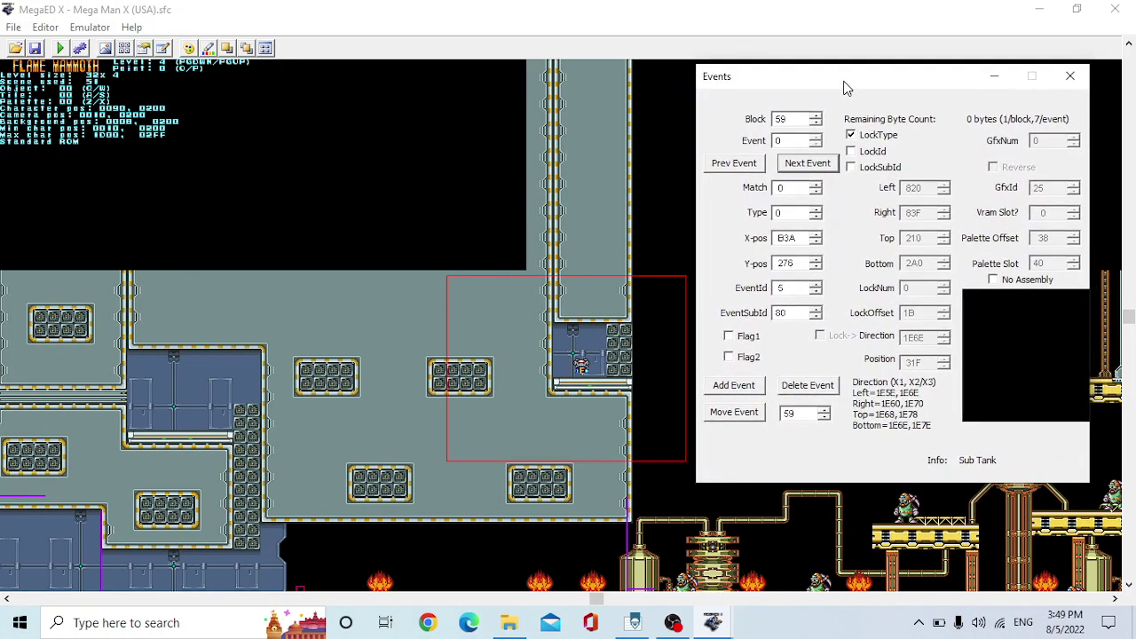
Step through the remaining item events, past the Extra Life, to the Heart Tank in block 7D
{"action": "left_click", "coordinate": [807, 163]}
{"action": "left_click", "coordinate": [807, 163]}
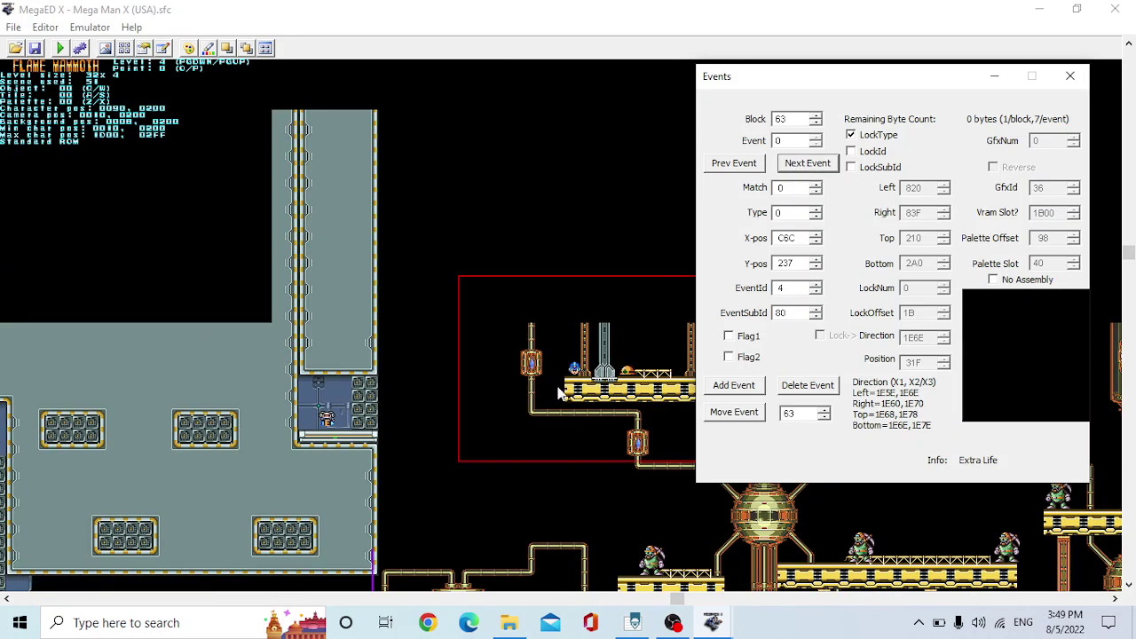
{"action": "left_click", "coordinate": [806, 163]}
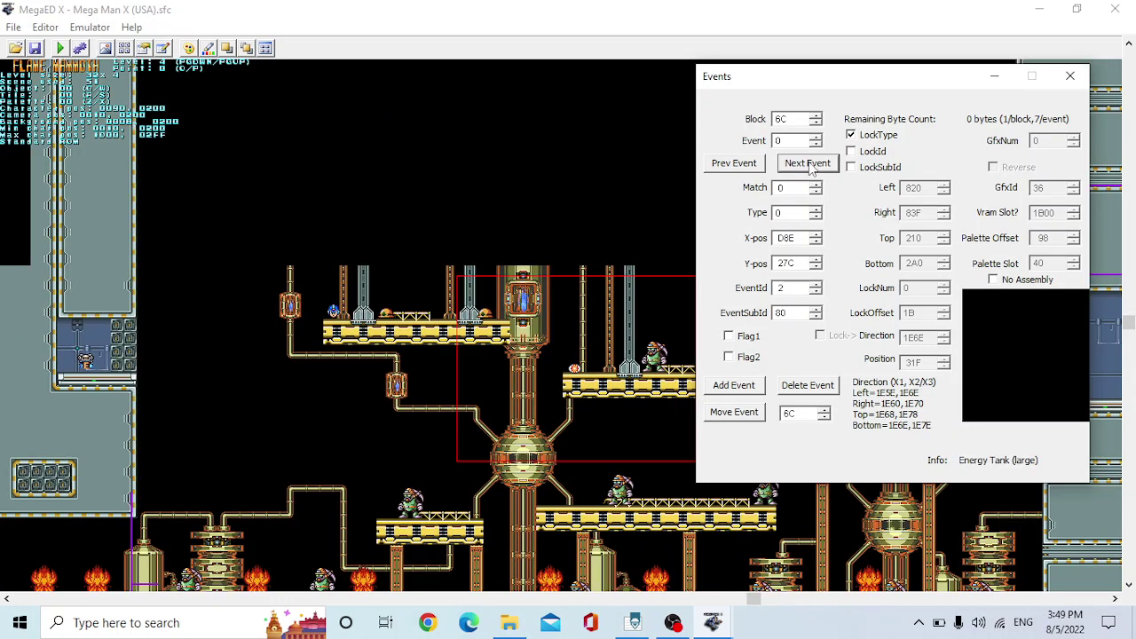
{"action": "left_click", "coordinate": [806, 163]}
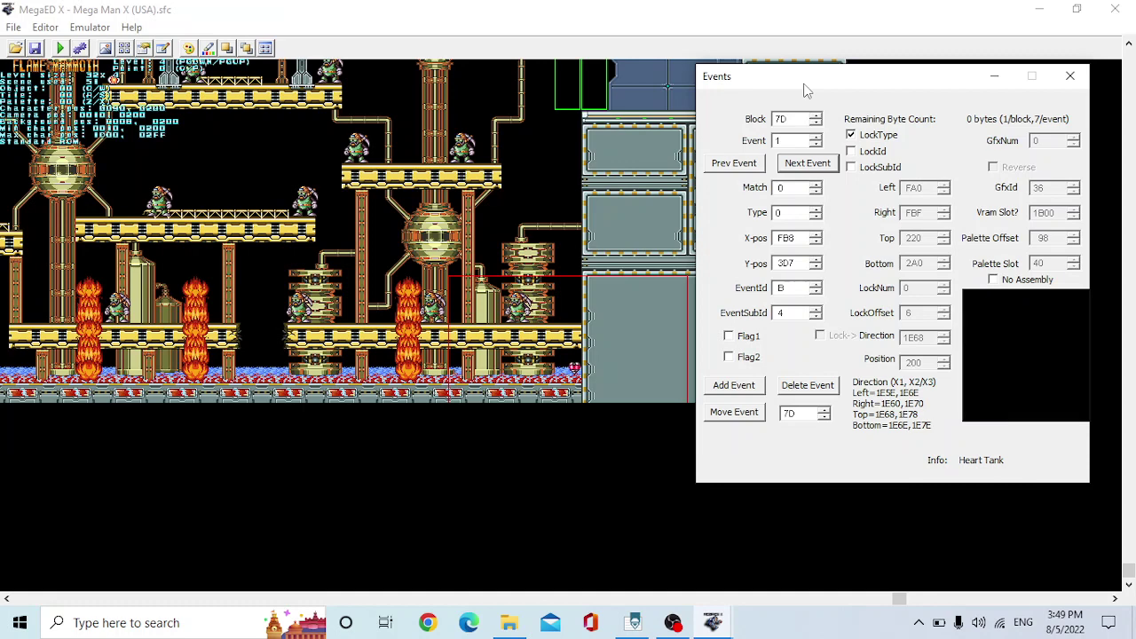
Raise the Heart Tank's X-pos until it sits inside the adjoining wall, and close the Events window
{"action": "left_click", "coordinate": [816, 234]}
{"action": "left_click", "coordinate": [816, 234]}
{"action": "left_click", "coordinate": [815, 234]}
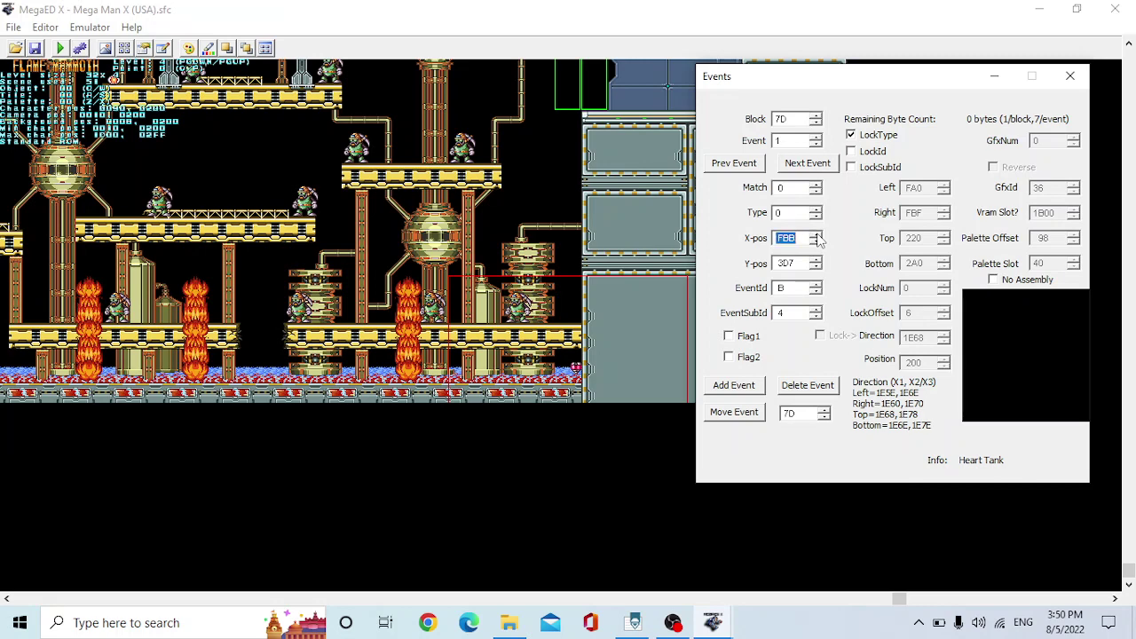
{"action": "left_click", "coordinate": [816, 234]}
{"action": "left_click", "coordinate": [816, 234]}
{"action": "left_click", "coordinate": [816, 234]}
{"action": "left_click", "coordinate": [816, 235]}
{"action": "left_click", "coordinate": [816, 234]}
{"action": "left_click", "coordinate": [816, 234]}
{"action": "left_click", "coordinate": [816, 234]}
{"action": "left_click", "coordinate": [816, 234]}
{"action": "left_click", "coordinate": [815, 234]}
{"action": "left_click", "coordinate": [815, 234]}
{"action": "left_click", "coordinate": [815, 234]}
{"action": "left_click", "coordinate": [815, 235]}
{"action": "left_click", "coordinate": [816, 234]}
{"action": "left_click", "coordinate": [816, 235]}
{"action": "left_click", "coordinate": [816, 234]}
{"action": "left_click", "coordinate": [816, 234]}
{"action": "left_click", "coordinate": [815, 234]}
{"action": "left_click", "coordinate": [816, 234]}
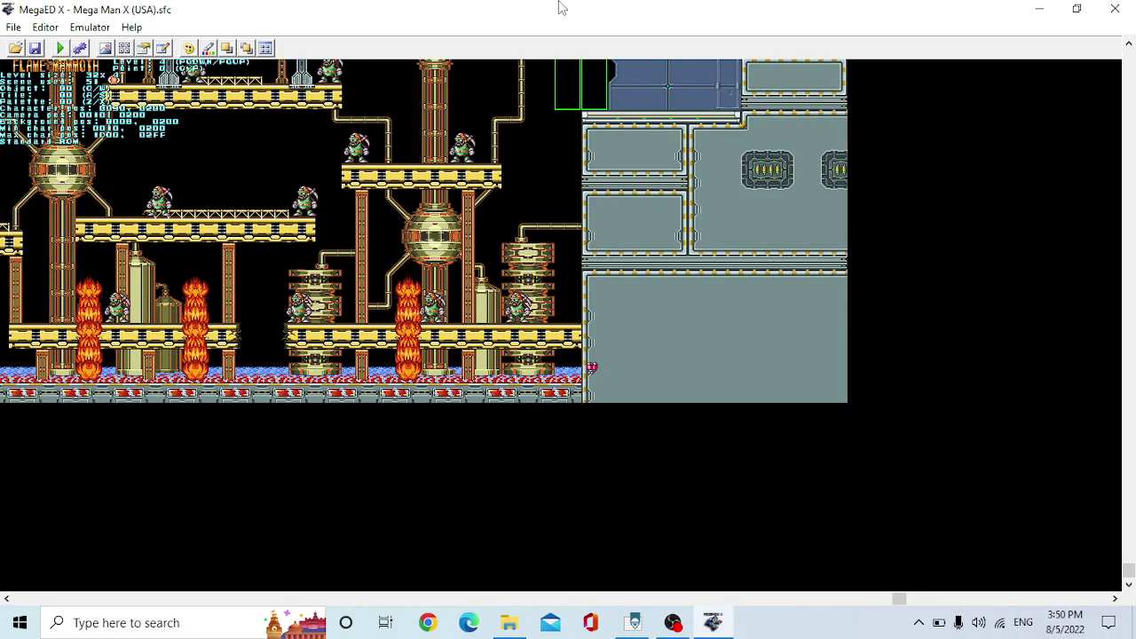
Go back through the levels to level 0, the Highway Stage
{"action": "key", "text": "Page_Down"}
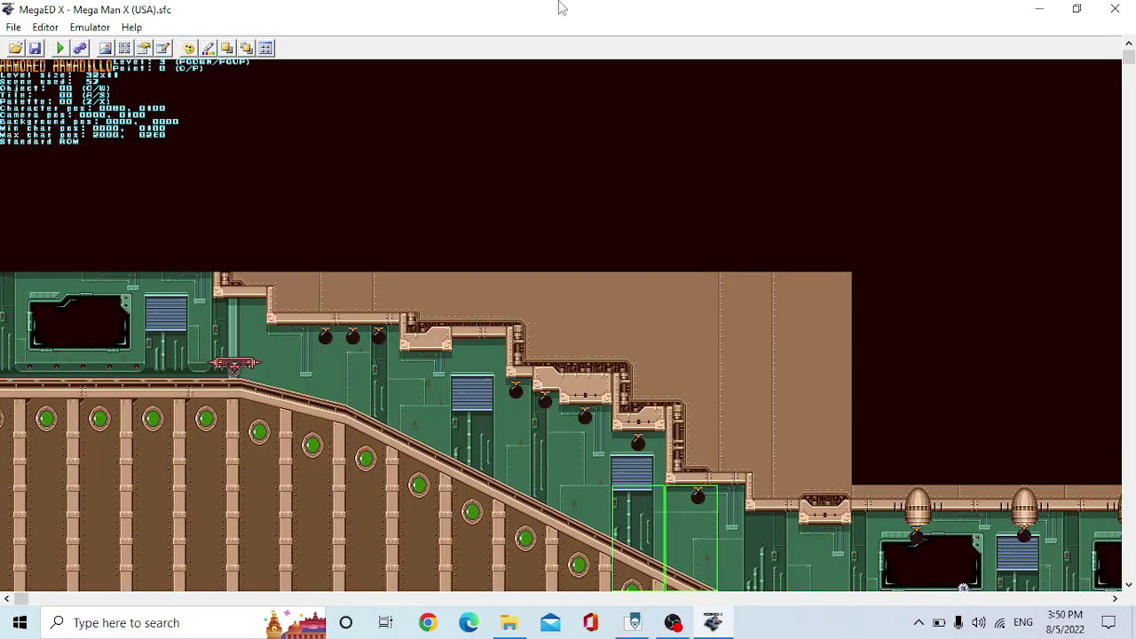
{"action": "key", "text": "Page_Down"}
{"action": "key", "text": "Page_Down"}
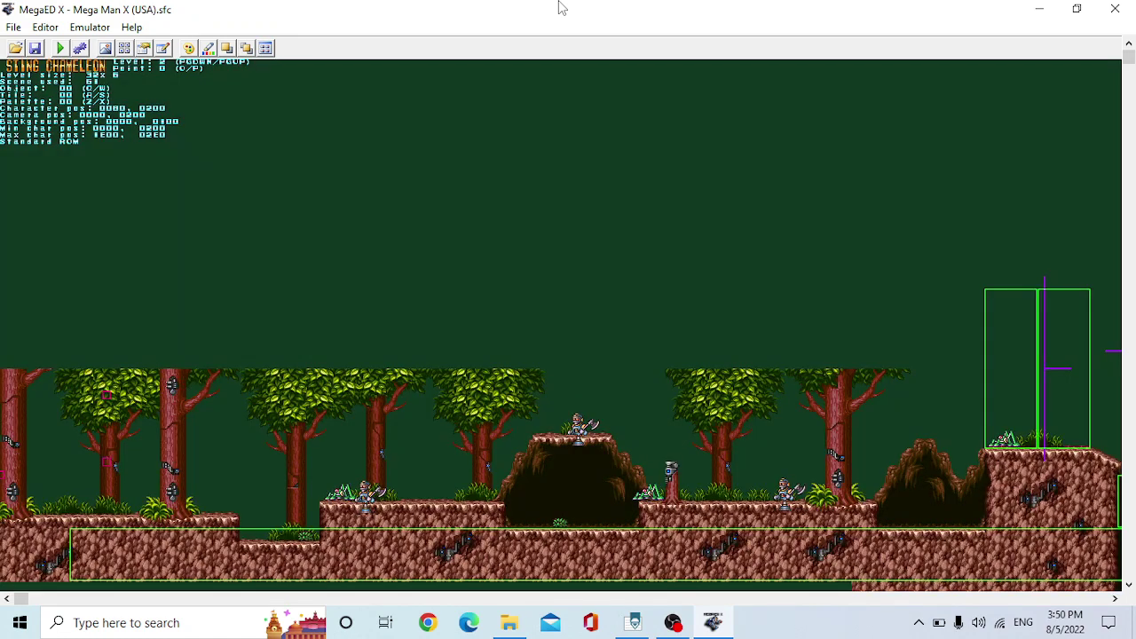
{"action": "key", "text": "Page_Down"}
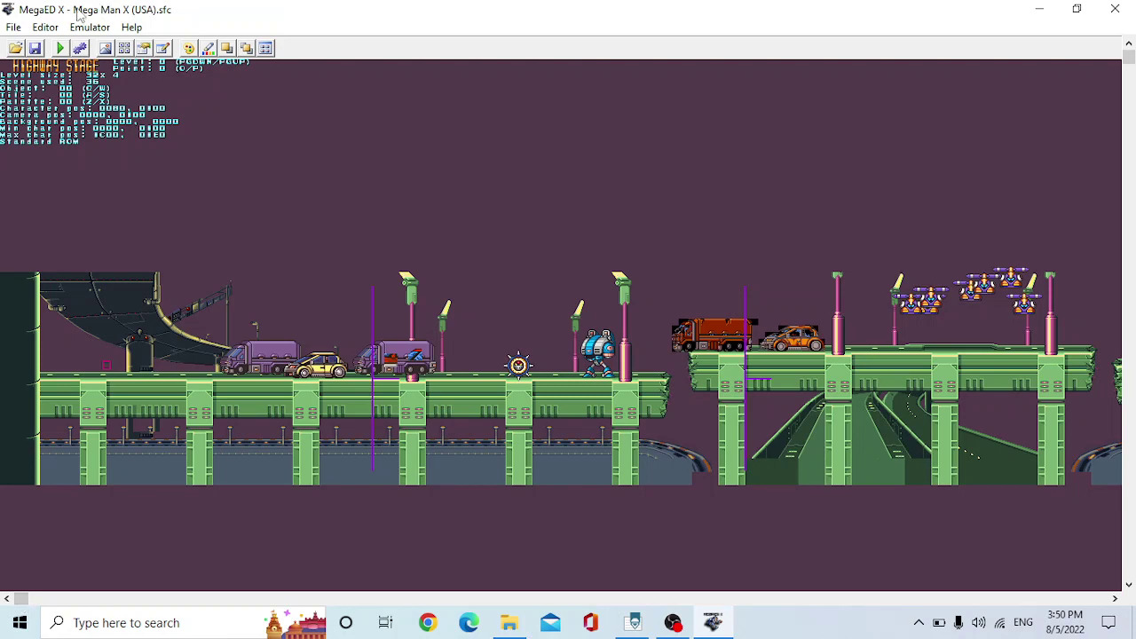
Open the Checkpoint Editor, show checkpoint 1 and move the Checkpoints window clear of the checkpoint area
{"action": "left_click", "coordinate": [46, 29]}
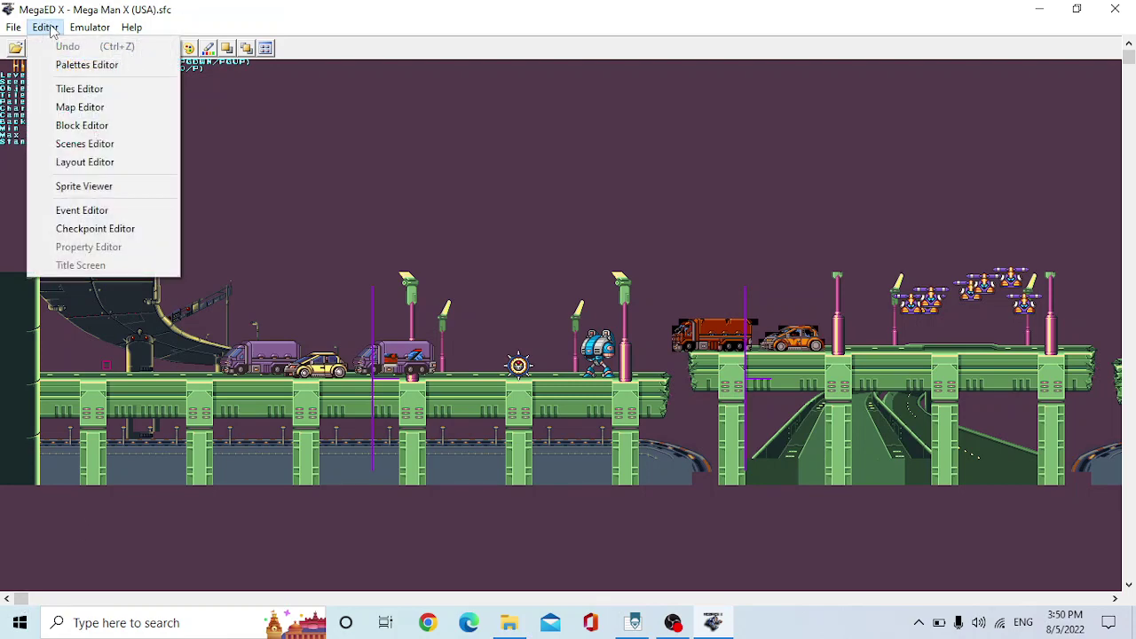
{"action": "left_click", "coordinate": [88, 228]}
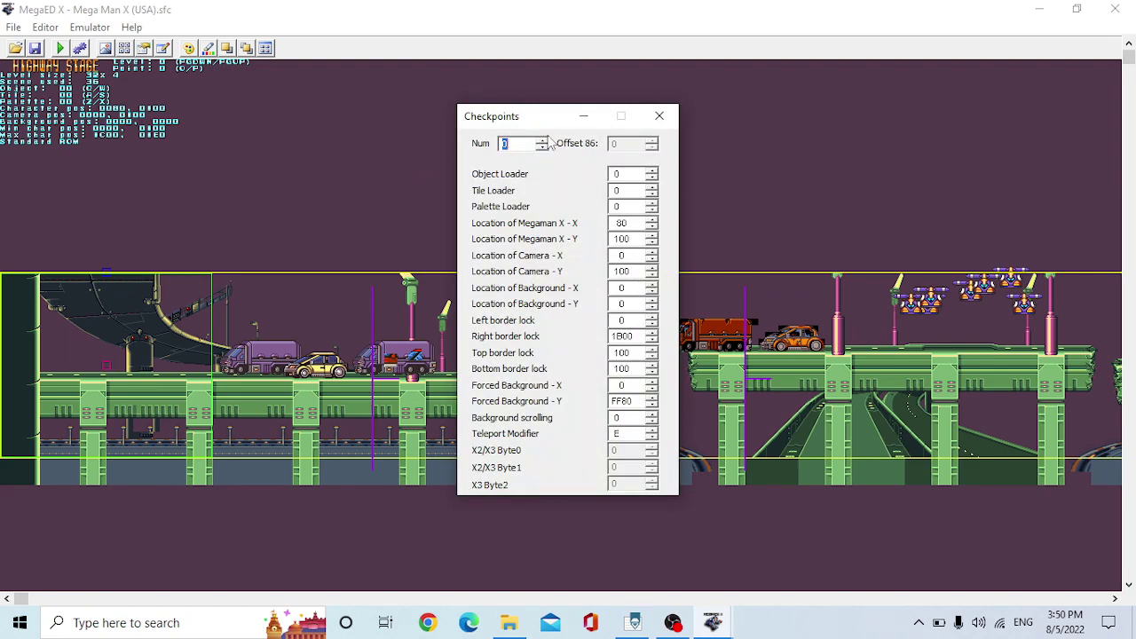
{"action": "left_click", "coordinate": [543, 146]}
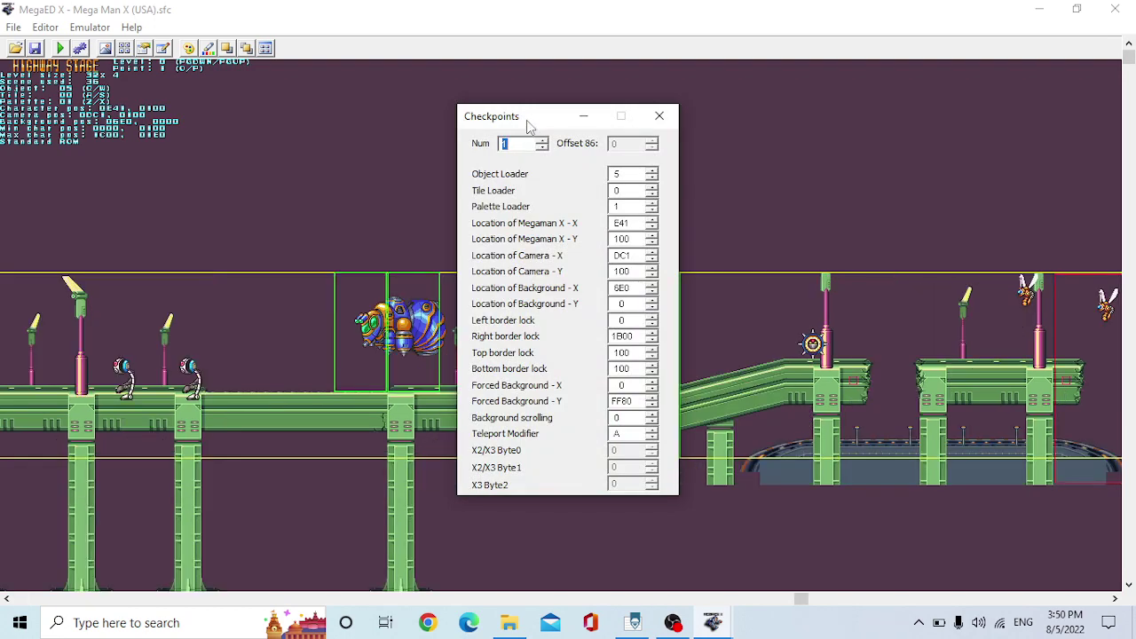
{"action": "left_click_drag", "start_coordinate": [517, 117], "coordinate": [129, 156]}
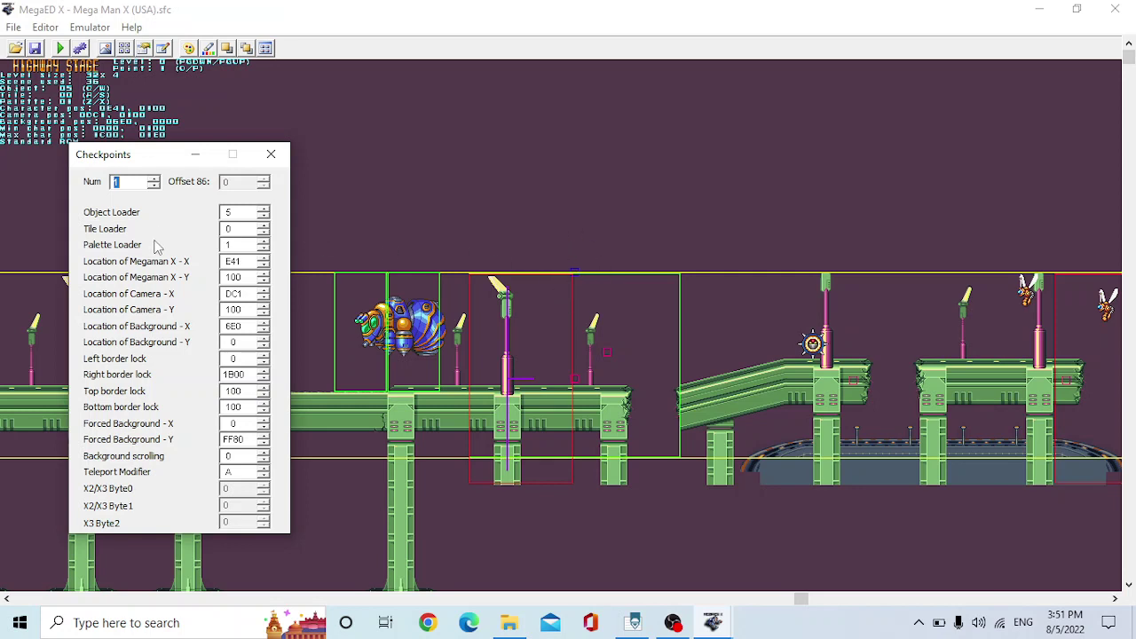
Set checkpoint 1's Location of Megaman X - X to F41 and its Location of Camera - X to EC1
{"action": "left_click", "coordinate": [233, 261]}
{"action": "key", "text": "BackSpace"}
{"action": "type", "text": "F"}
{"action": "left_click", "coordinate": [229, 293]}
{"action": "key", "text": "BackSpace"}
{"action": "key", "text": "BackSpace"}
{"action": "type", "text": "EC"}
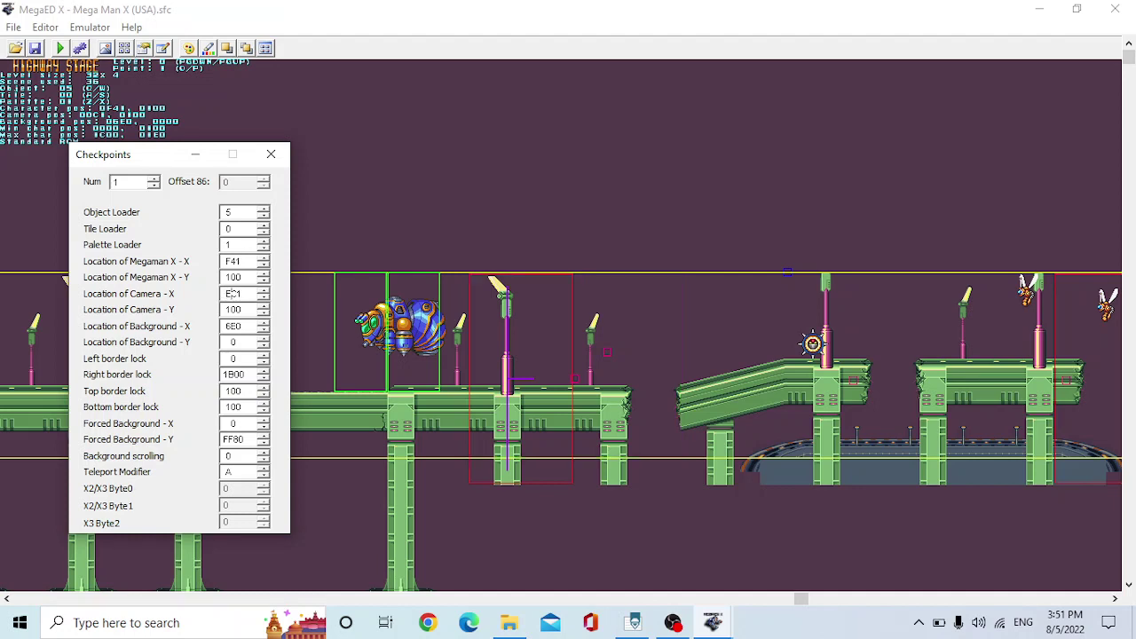